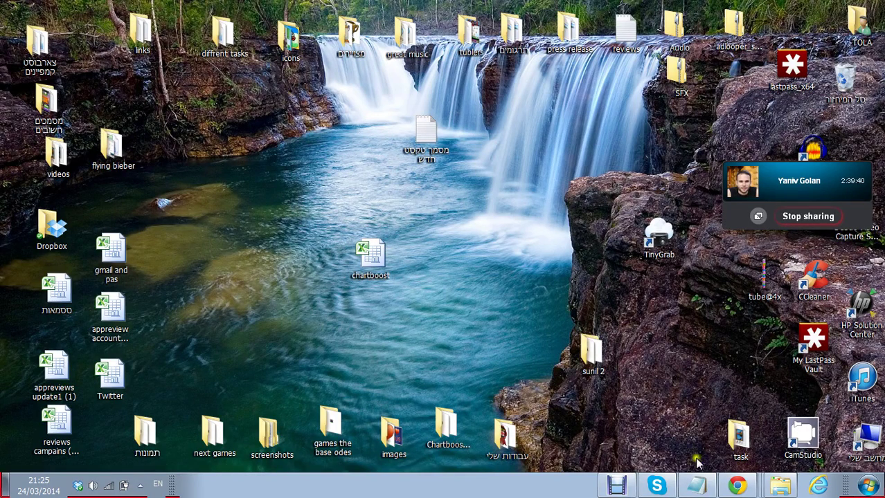
Switch to Chrome, go to the Chartboost dashboard home and bring up the Campaigns menu
left_click(736, 488)
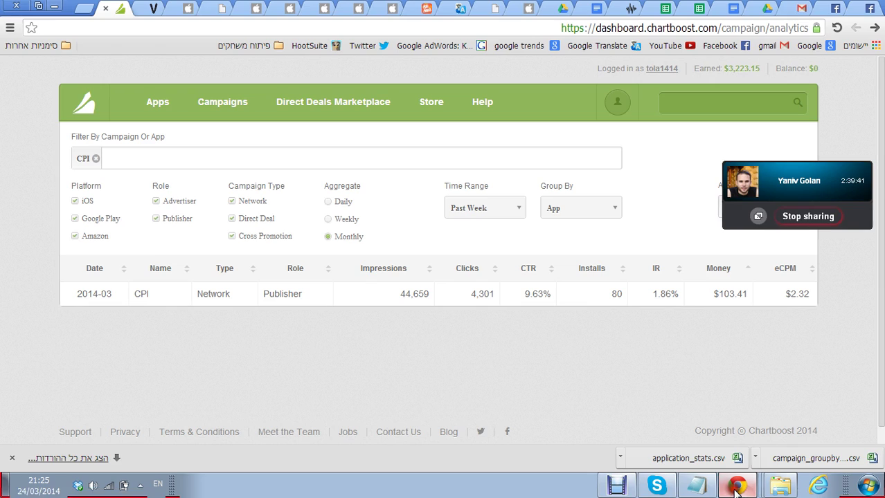
left_click(86, 109)
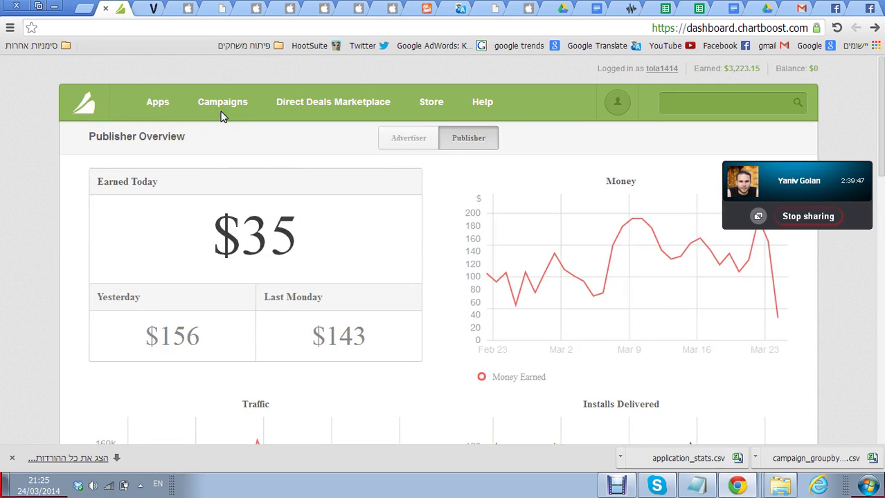
left_click(236, 109)
Go to Campaigns > Overview and scroll through the iOS campaign list and back up
left_click(227, 142)
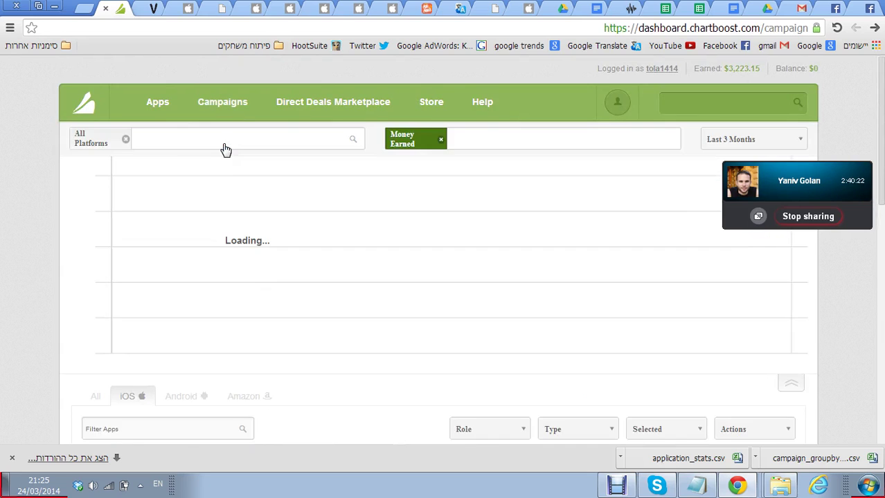
scroll(220, 174, "down", 3)
scroll(131, 213, "down", 3)
scroll(208, 215, "up", 2)
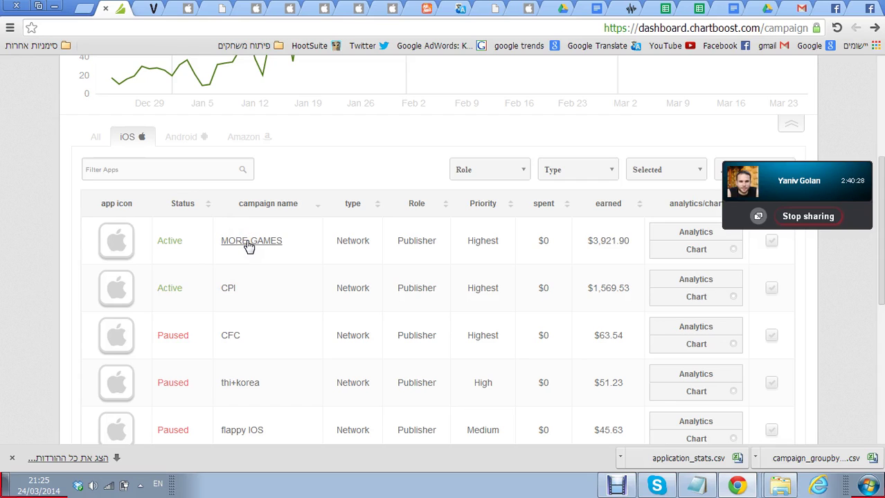
scroll(287, 266, "up", 3)
scroll(296, 267, "up", 1)
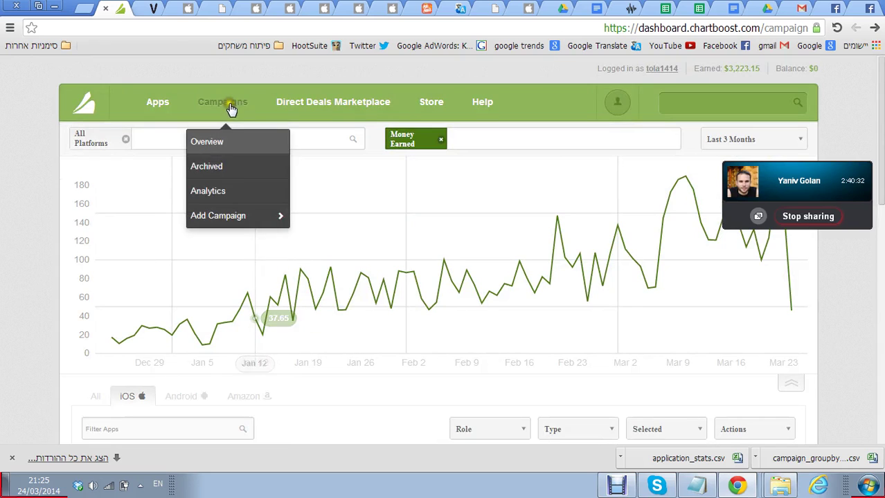
Go to Campaigns > Analytics with time range Past Month and Monthly aggregation
left_click(239, 194)
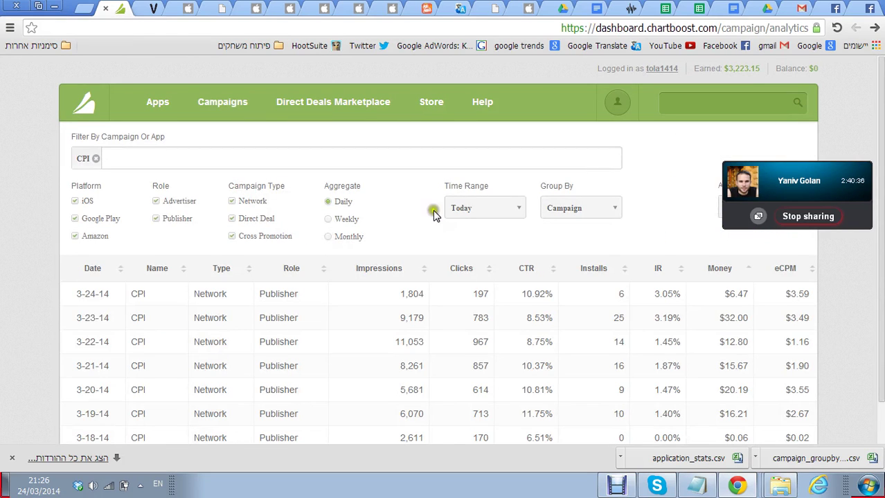
left_click(453, 208)
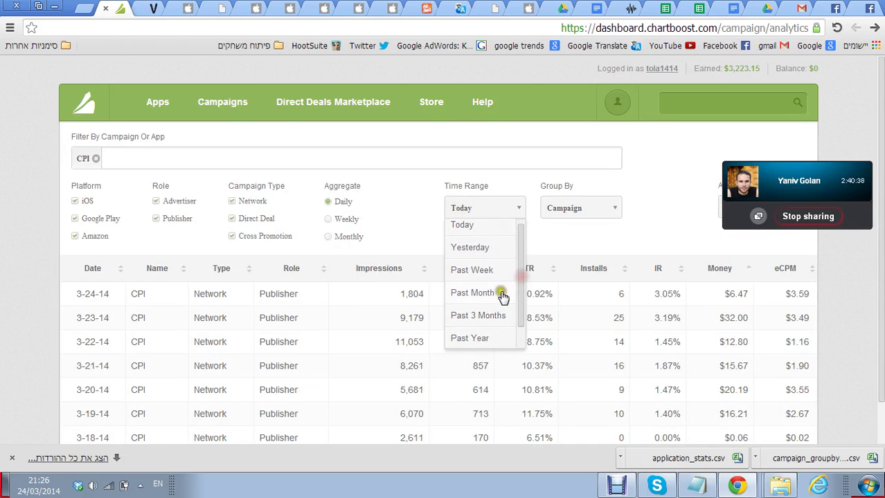
left_click(500, 296)
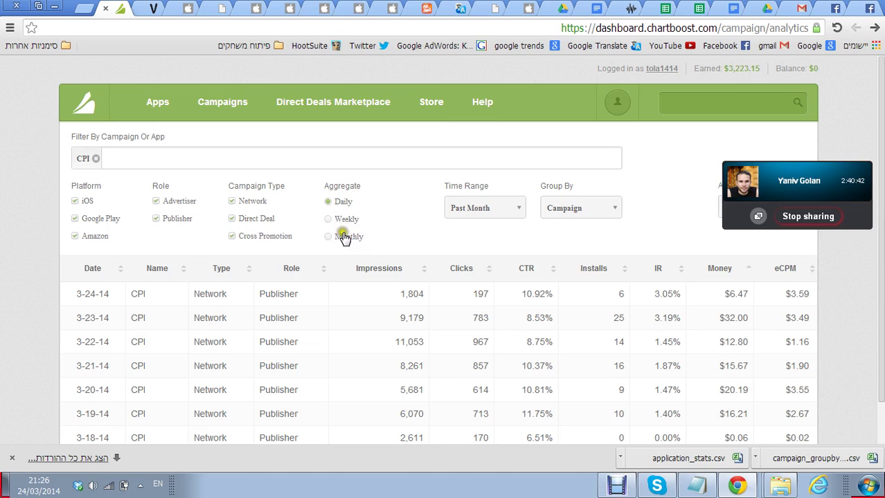
left_click(330, 239)
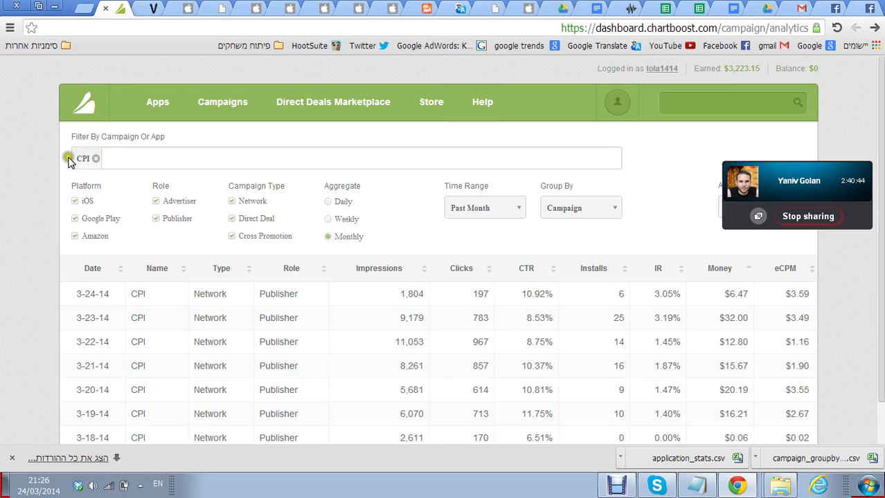
Re-apply the CPI campaign filter, group the report by Date, and refresh it
left_click(93, 161)
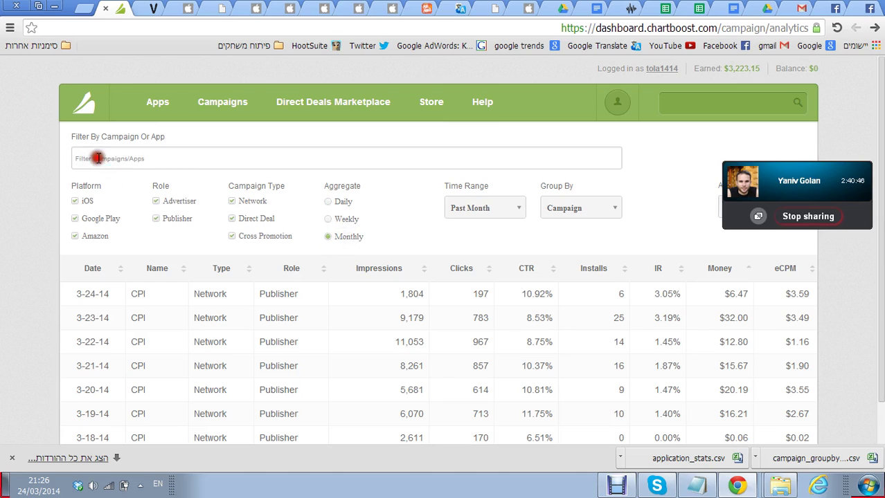
left_click(108, 160)
type("cpi")
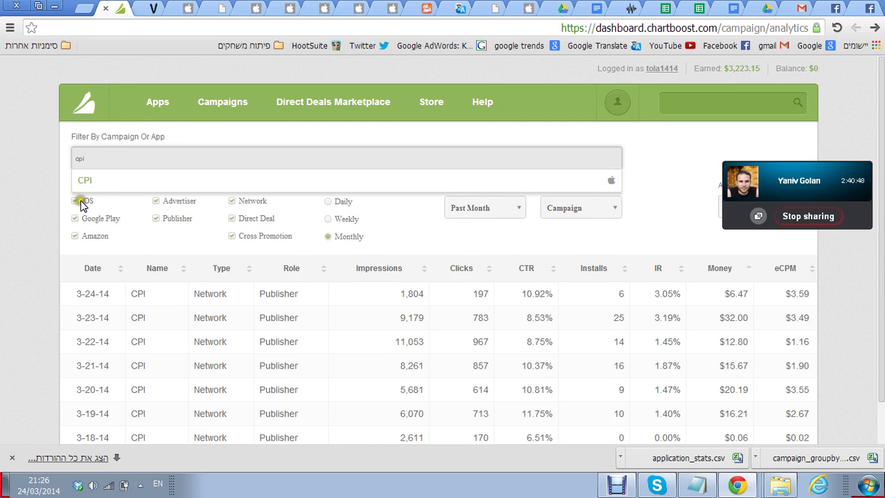
left_click(92, 182)
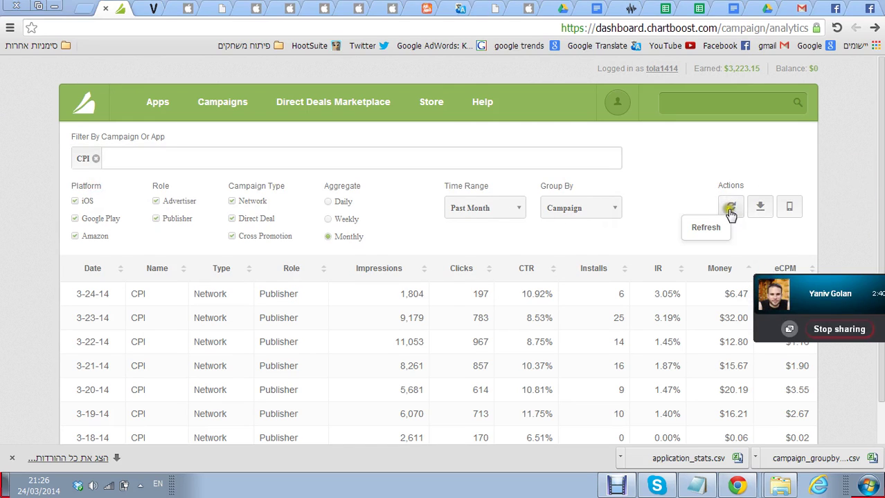
left_click(730, 208)
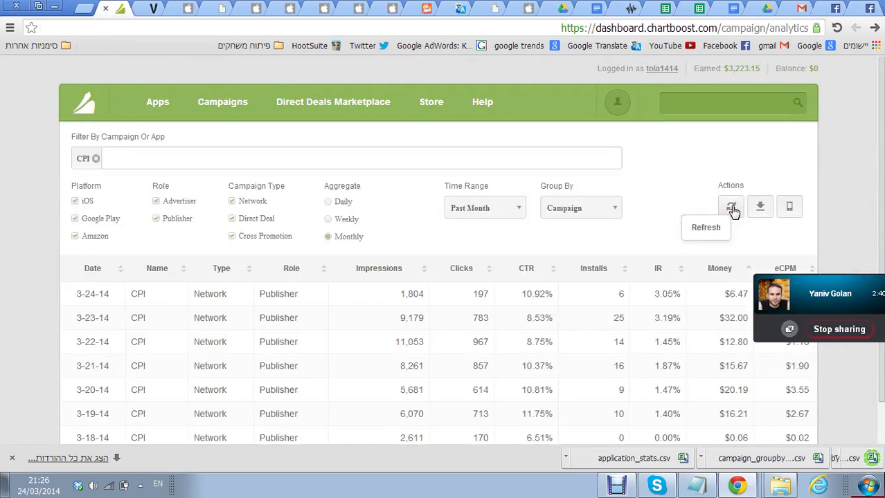
left_click(575, 207)
left_click(568, 231)
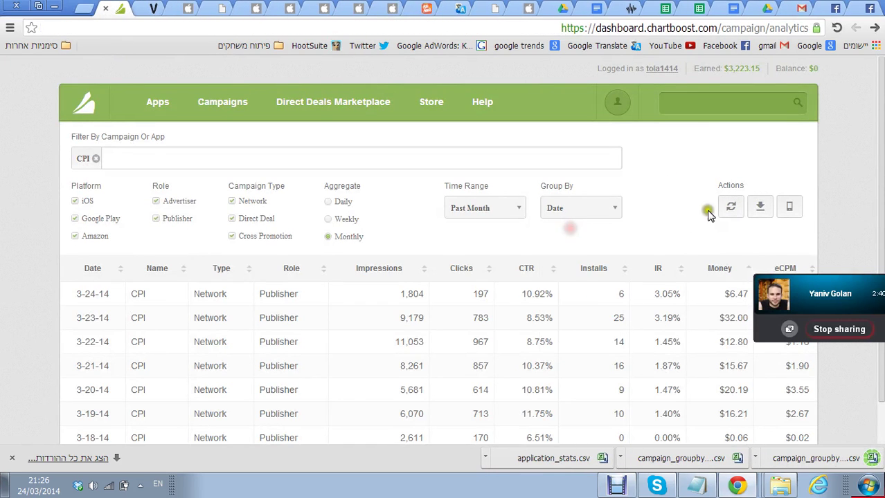
left_click(732, 209)
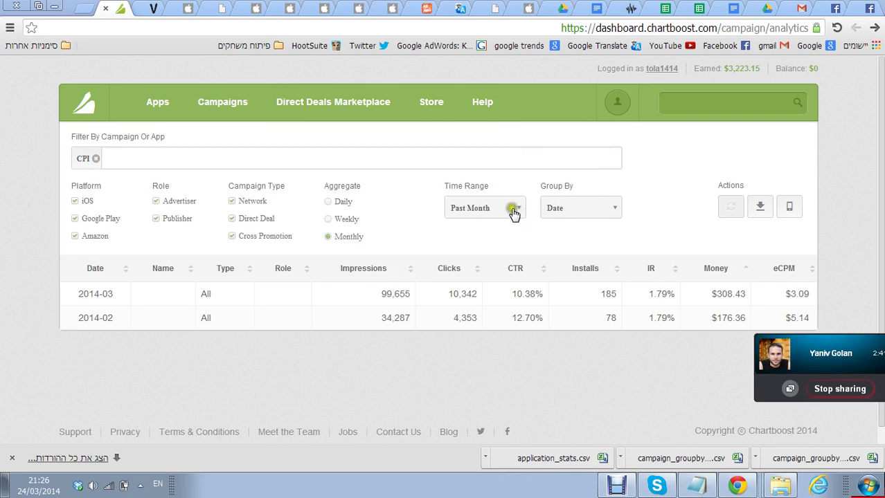
Regroup the CPI report by App and download it as a CSV
left_click(565, 207)
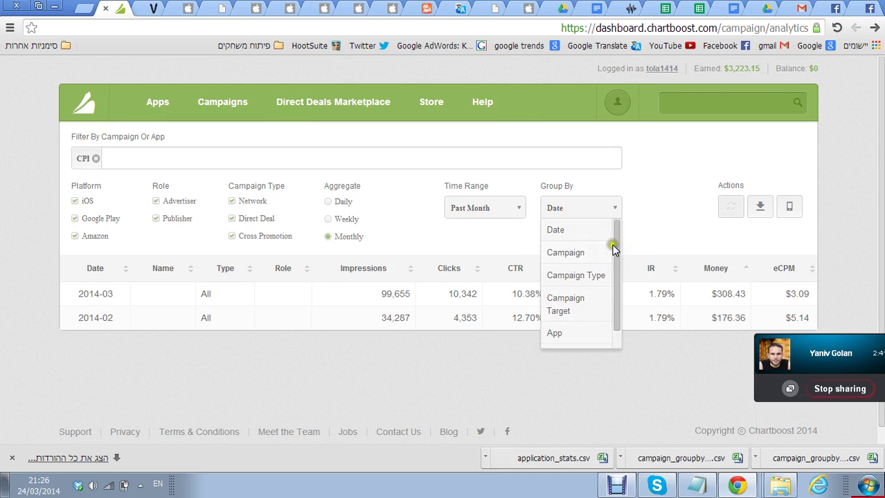
left_click_drag(614, 246, 618, 261)
left_click(585, 313)
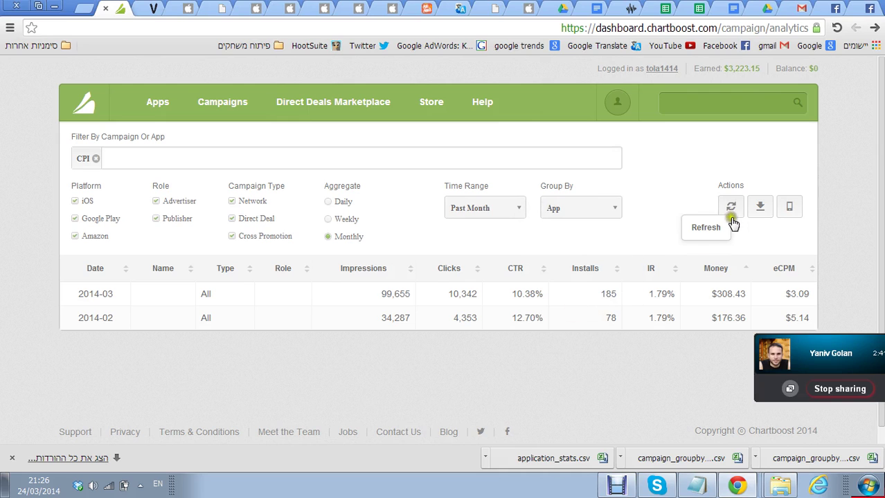
left_click(732, 207)
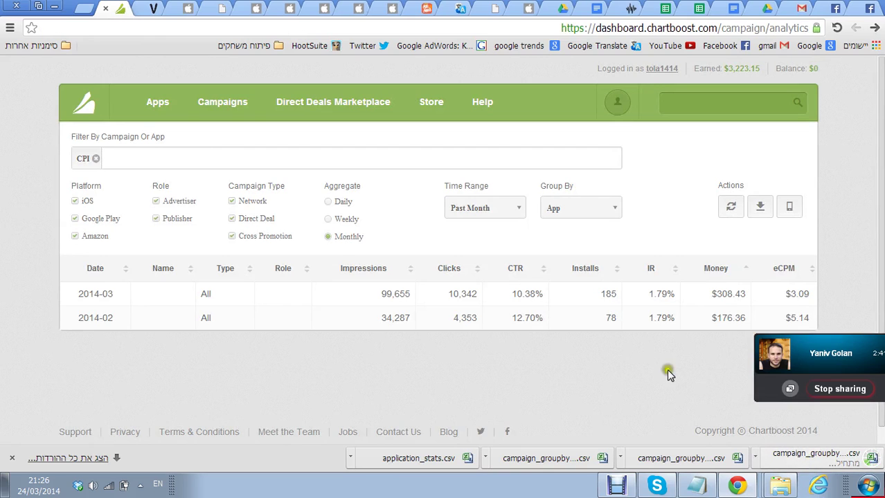
Bin the old campaign_groupby_app file and open the new campaign CSV in Excel
left_click(54, 7)
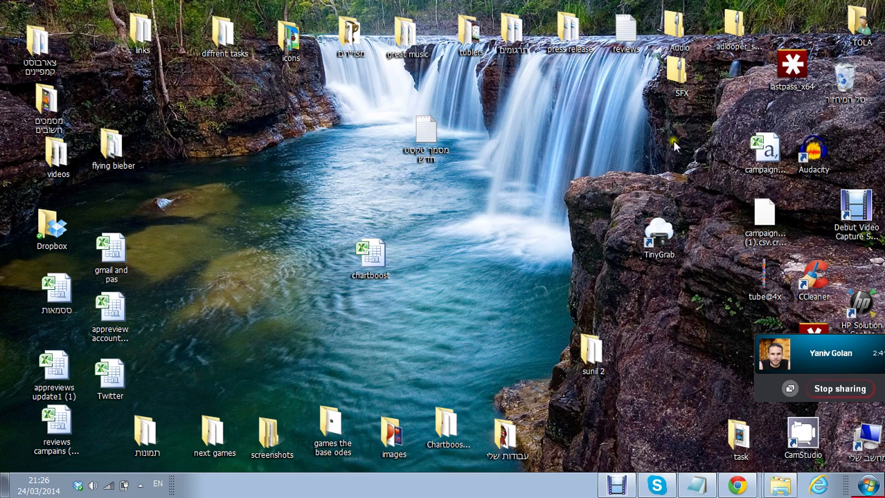
left_click_drag(764, 154, 842, 83)
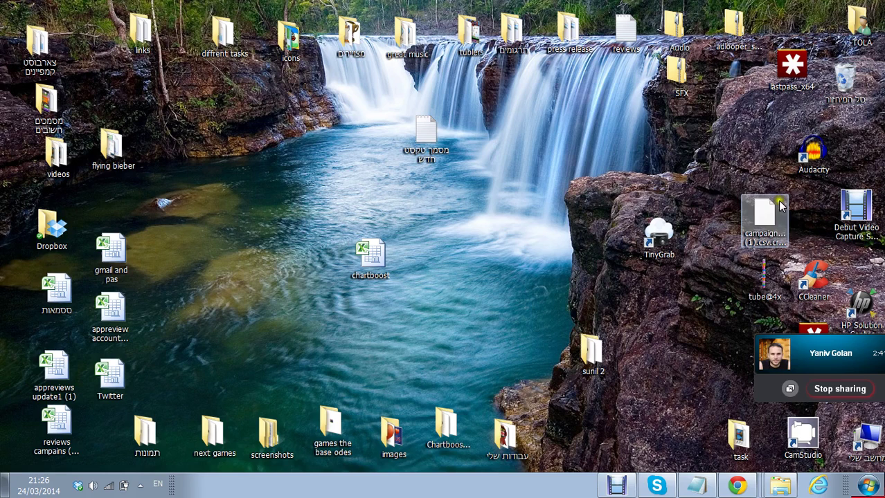
left_click_drag(772, 221, 738, 158)
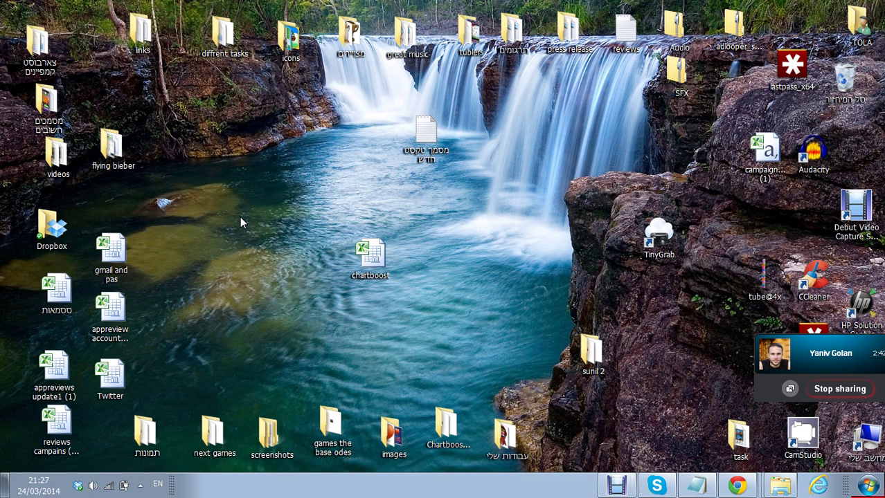
double_click(754, 164)
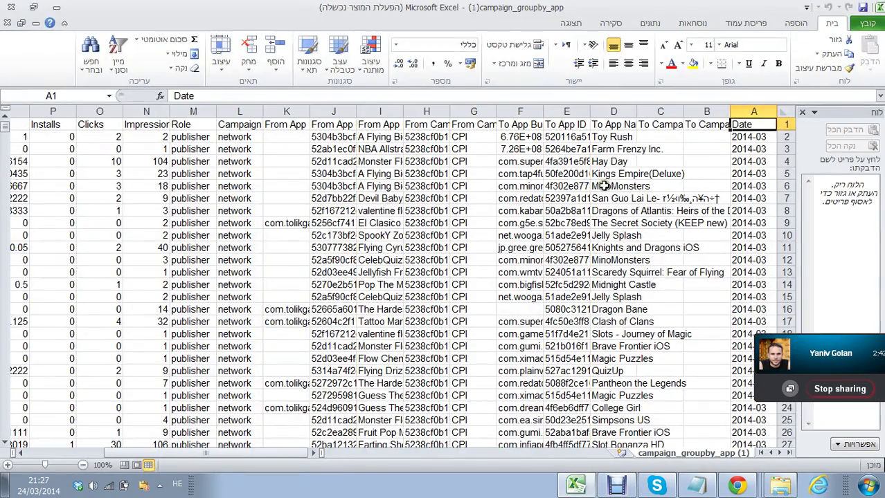
Insert a PivotTable from the campaign report data on a new worksheet
left_click(796, 24)
left_click(863, 54)
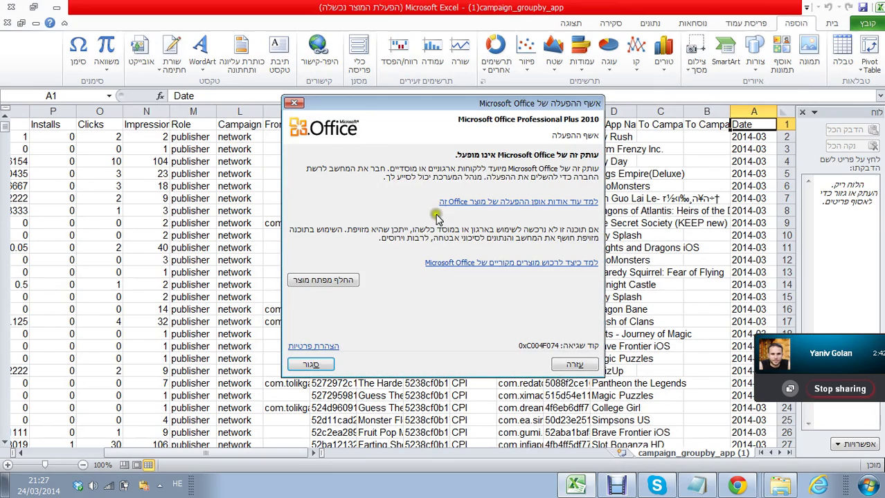
left_click(308, 358)
left_click(868, 62)
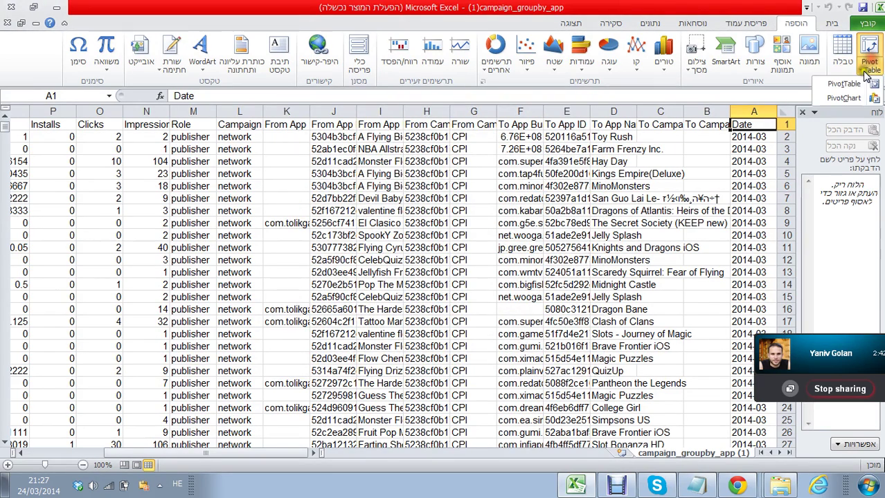
left_click(848, 88)
left_click(400, 304)
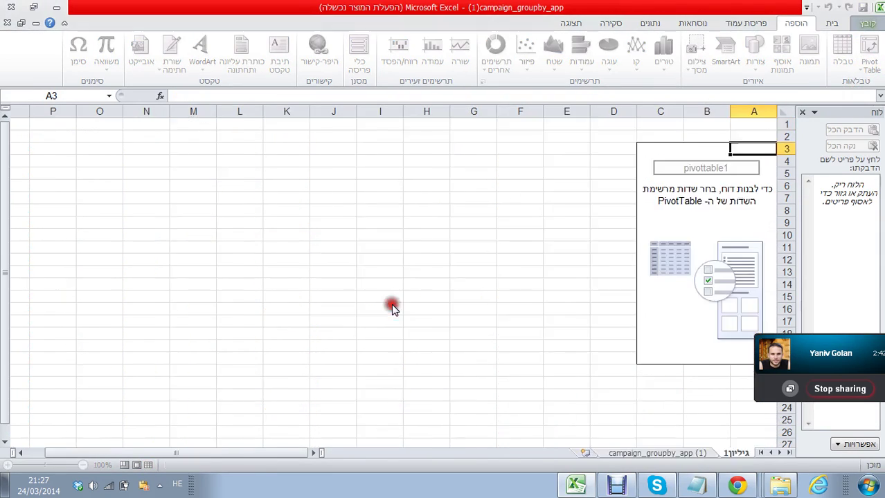
Make App Name the pivot rows with Impressions, Clicks, Installs and Money Earned totals
left_click_drag(648, 174, 648, 178)
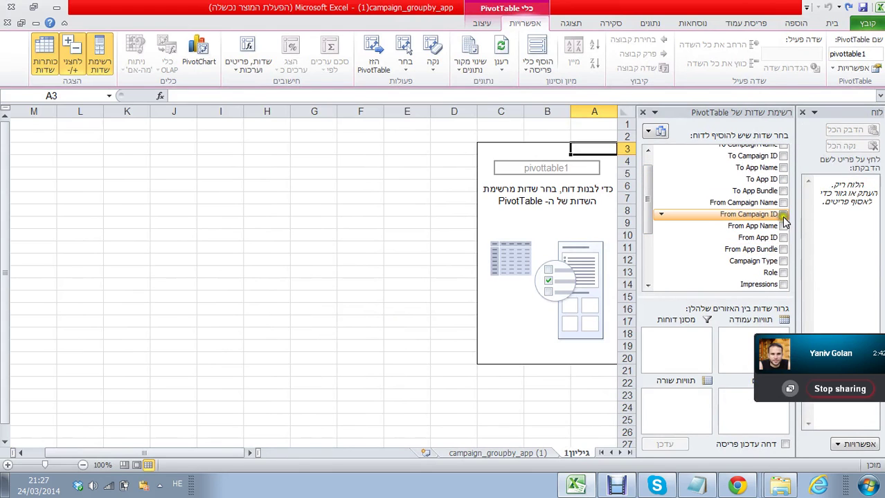
left_click(783, 168)
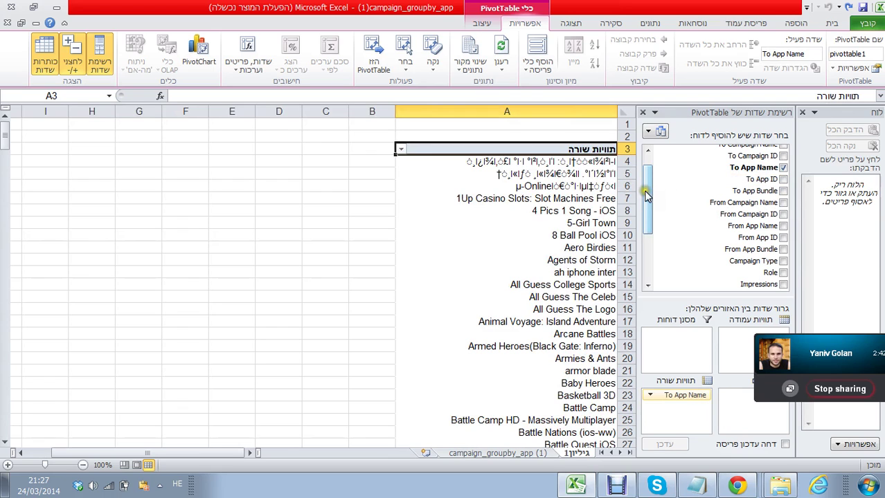
left_click_drag(647, 187, 646, 232)
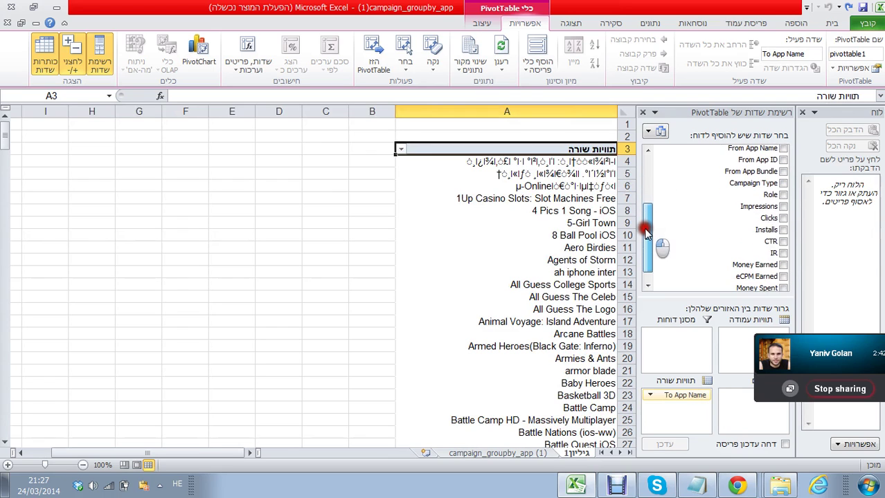
left_click(783, 207)
left_click(783, 230)
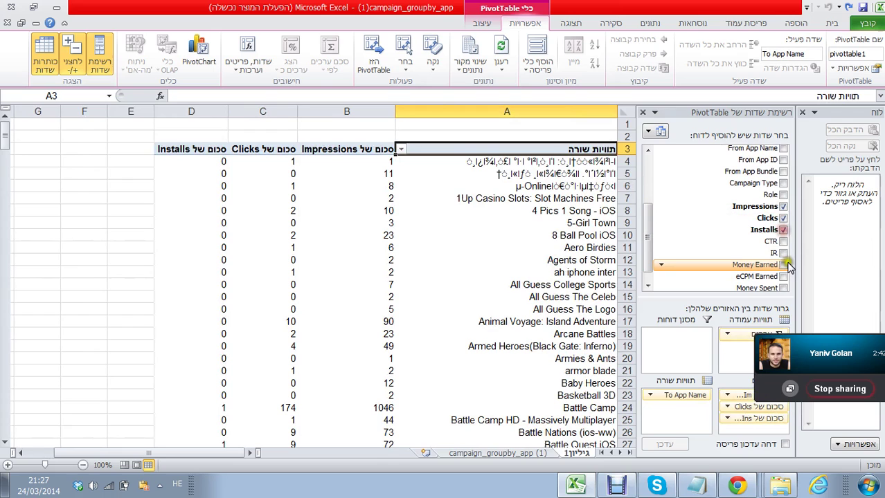
left_click(783, 265)
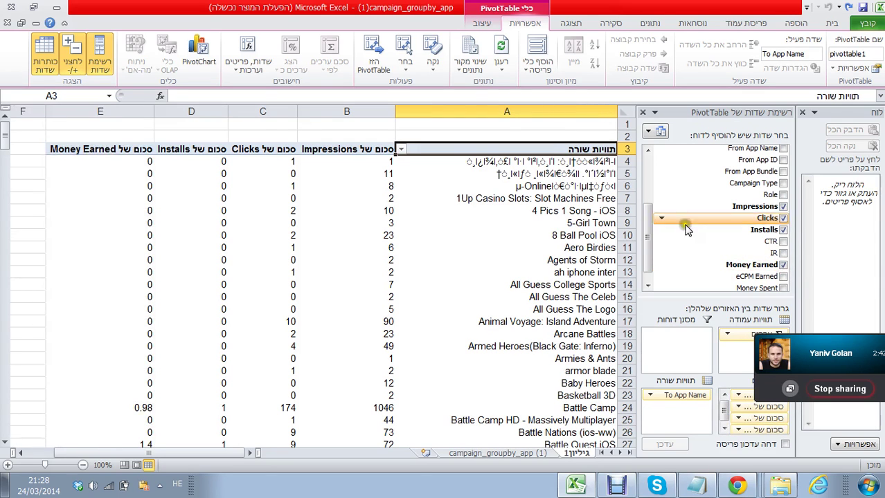
left_click(34, 7)
Create a new Excel workbook named 'filter ad's' on the desktop and open it
left_click(349, 36)
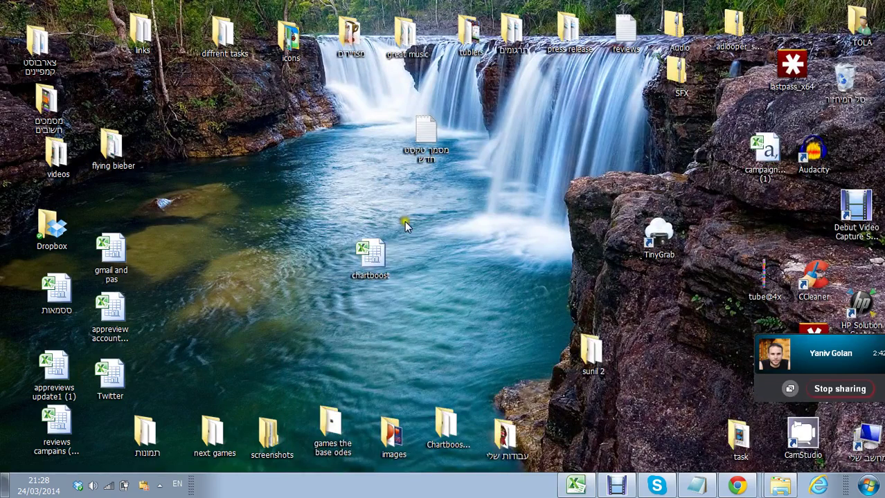
mouse_move(378, 268)
left_mouse_down()
mouse_move(330, 209)
mouse_move(304, 135)
left_mouse_up()
right_click(357, 234)
mouse_move(325, 373)
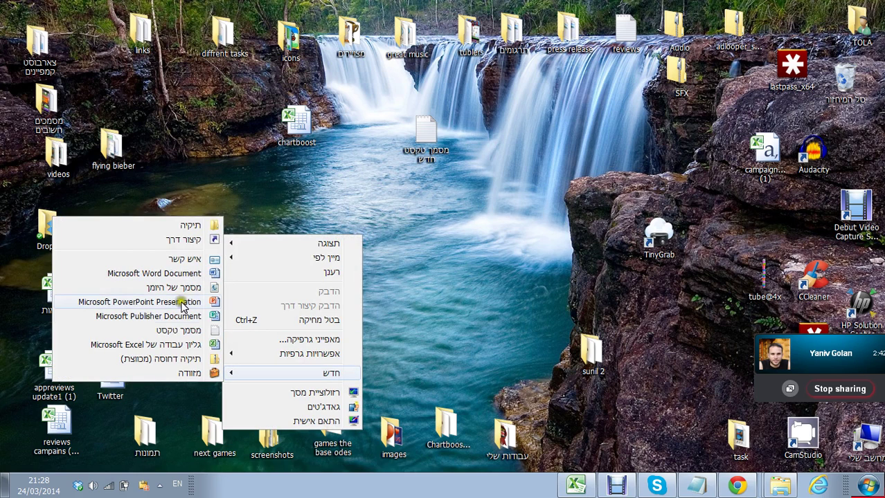
left_click(171, 343)
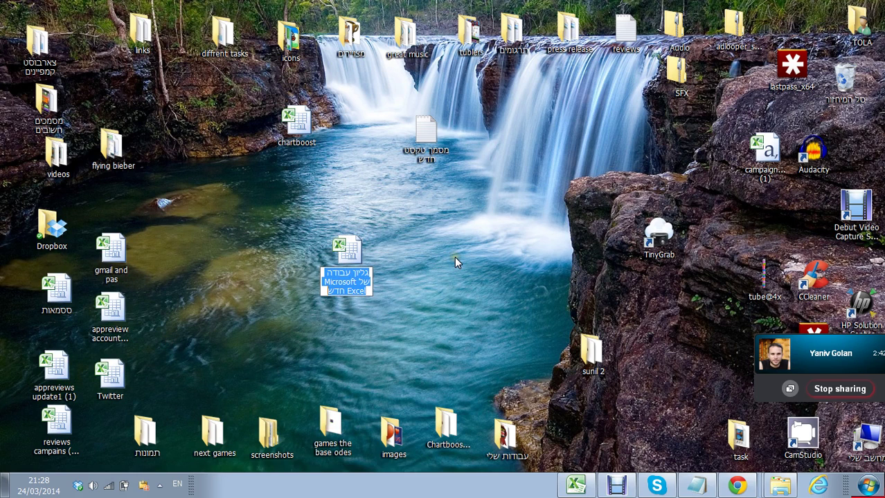
type("fil")
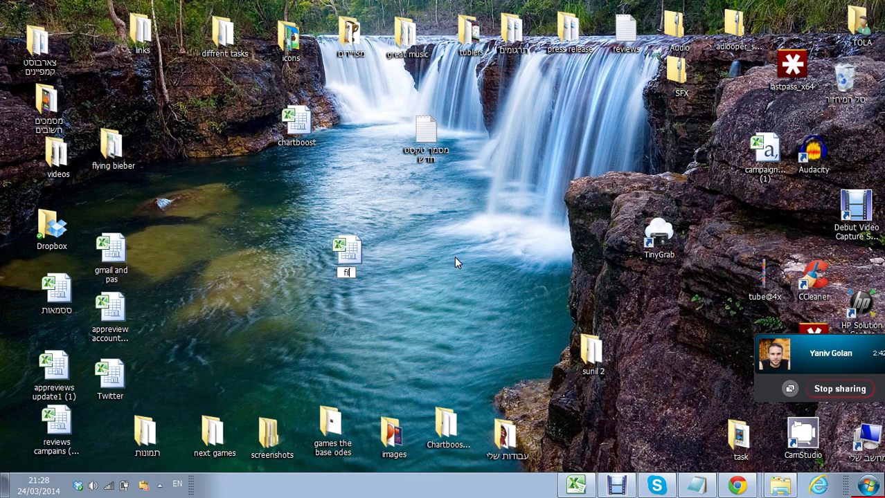
type("ter ad's")
key("Return")
double_click(346, 255)
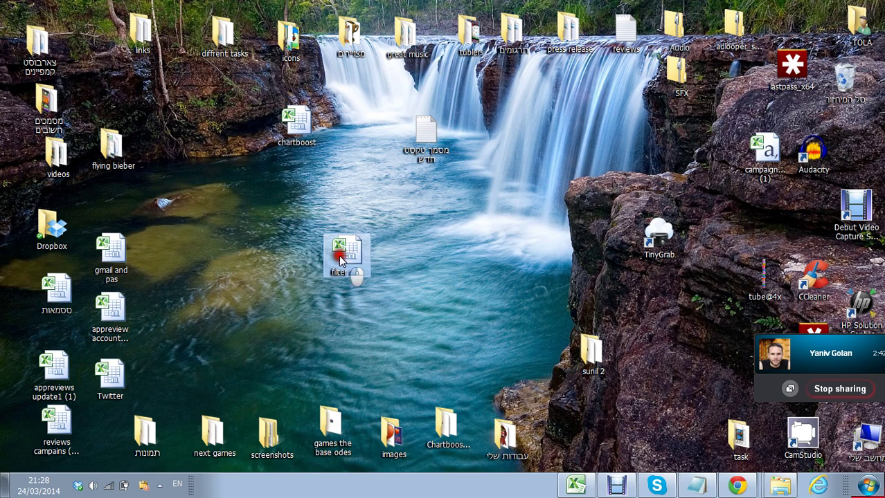
Maximise the workbook and try a dark table style on A1 alone, then cancel
left_click(327, 37)
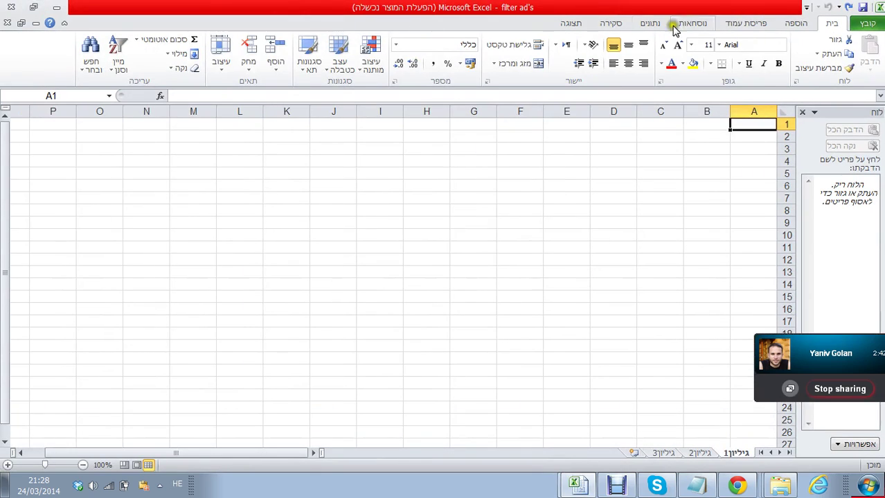
left_click(734, 24)
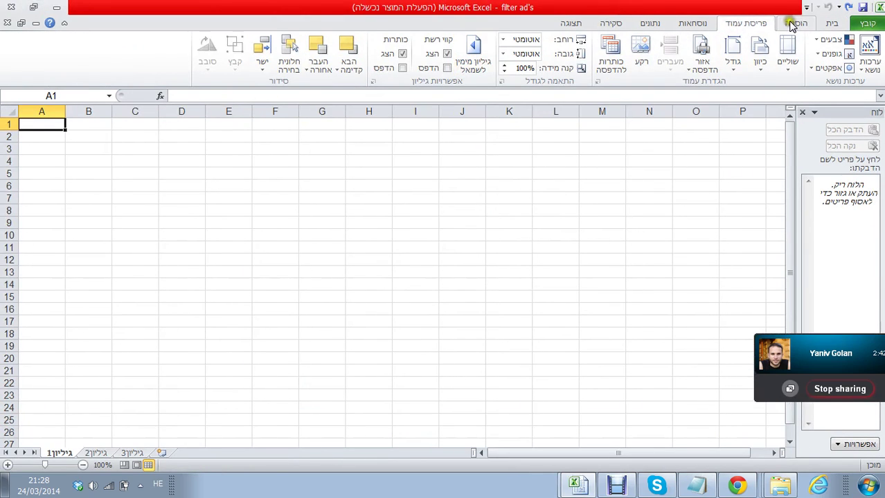
left_click(793, 23)
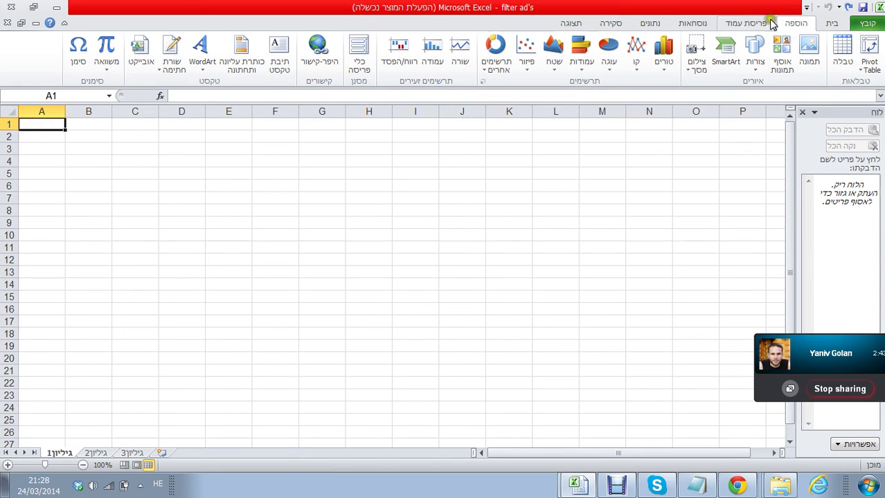
left_click(831, 24)
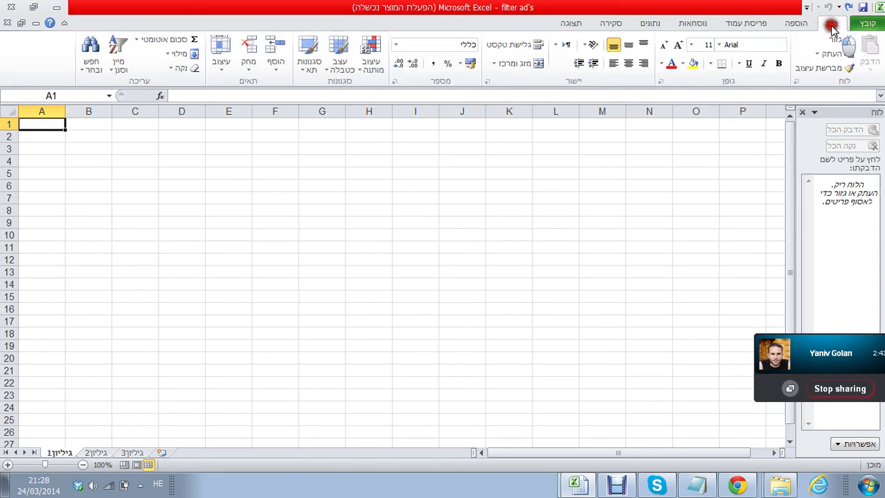
left_click(340, 65)
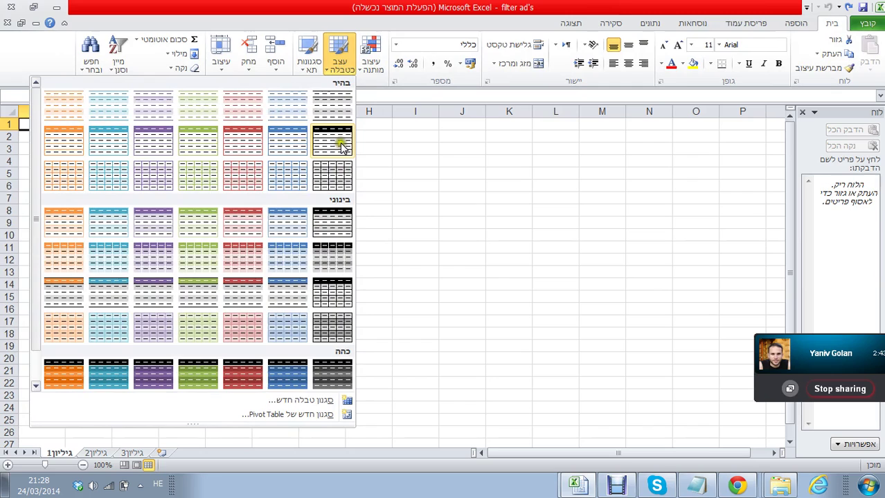
left_click(340, 145)
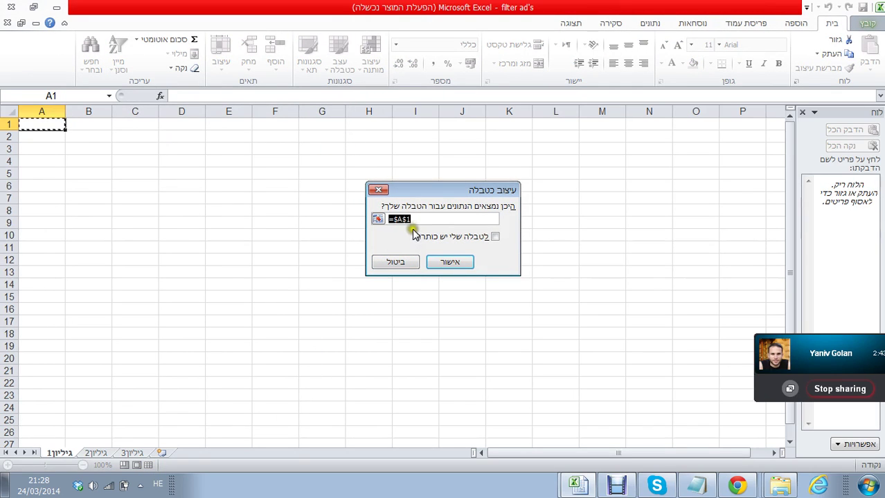
left_click(396, 262)
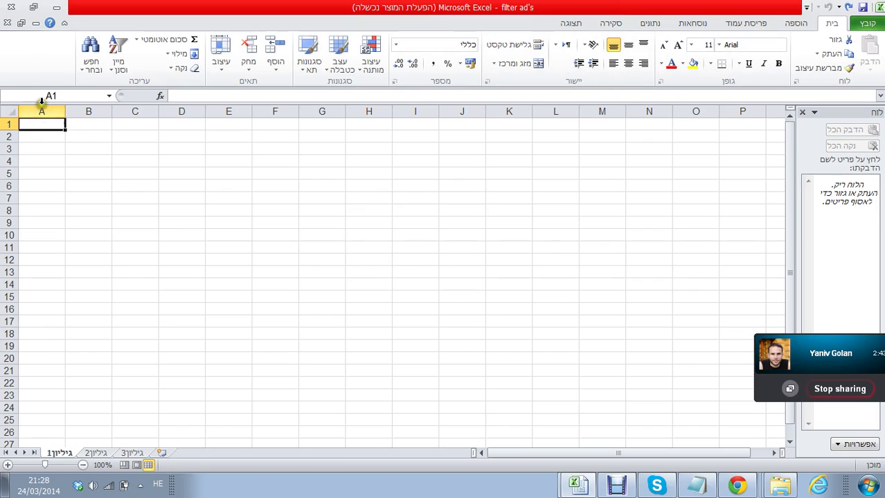
Format A1:H1 as a dark-styled table and dismiss the fill warning
left_click_drag(50, 130, 354, 122)
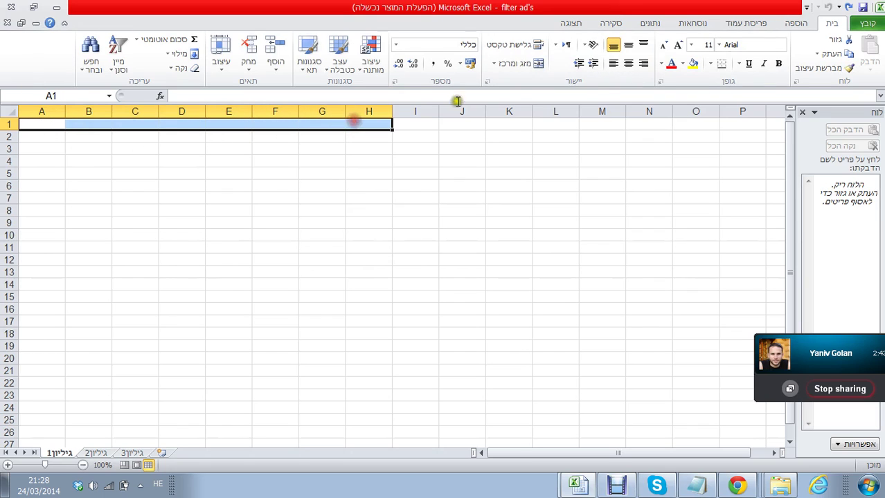
left_click(795, 23)
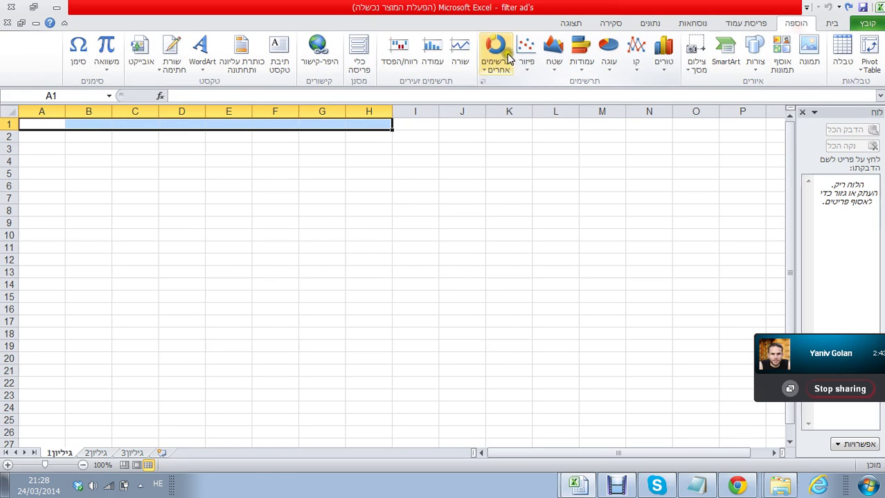
left_click(832, 23)
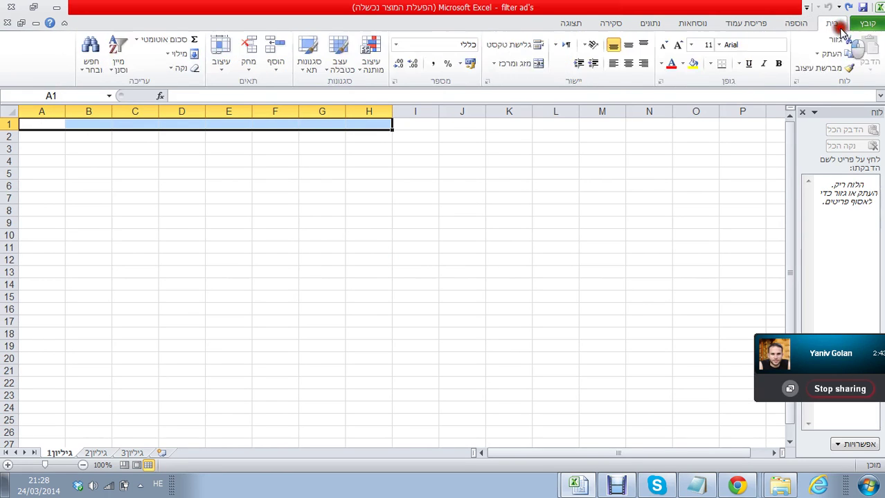
left_click(339, 74)
left_click(330, 134)
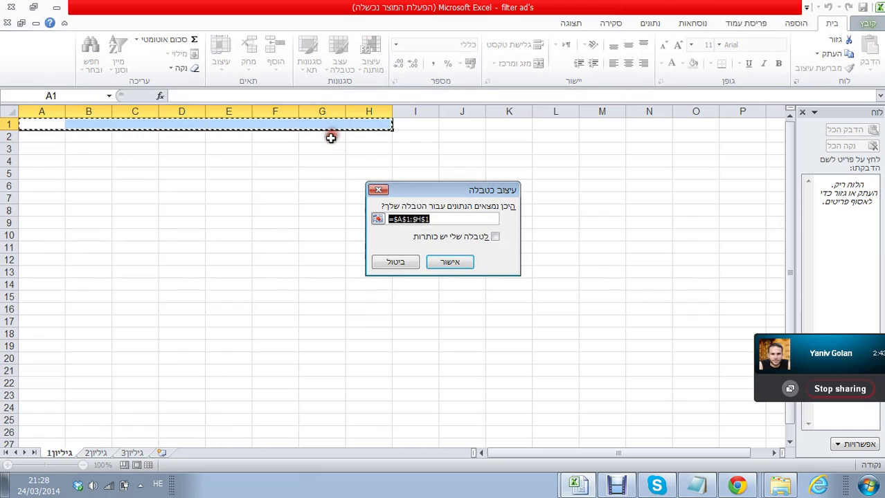
left_click(428, 267)
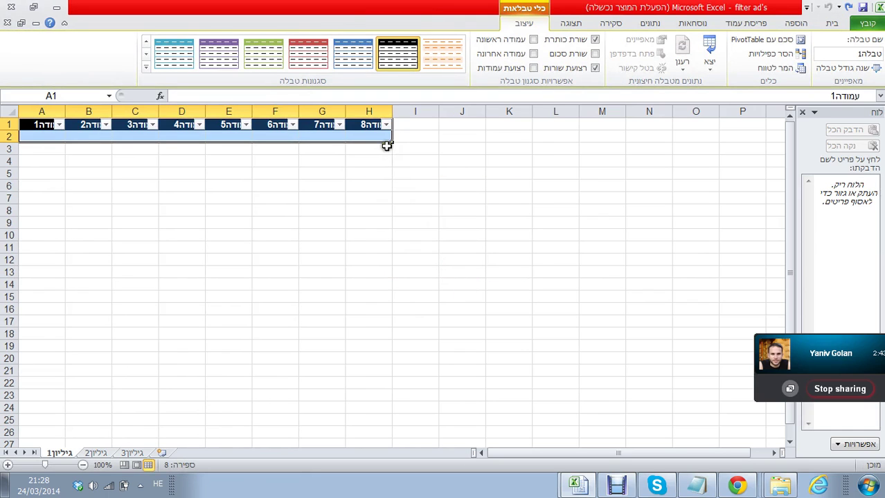
left_click_drag(392, 143, 394, 158)
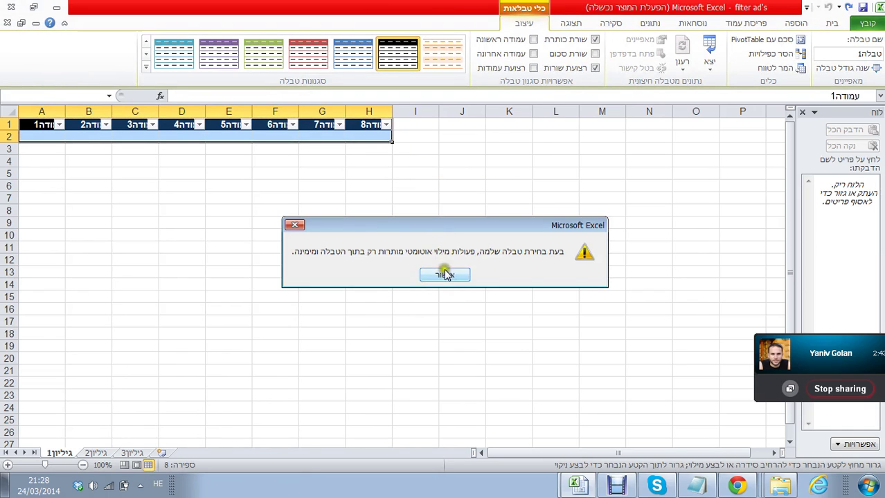
left_click(445, 273)
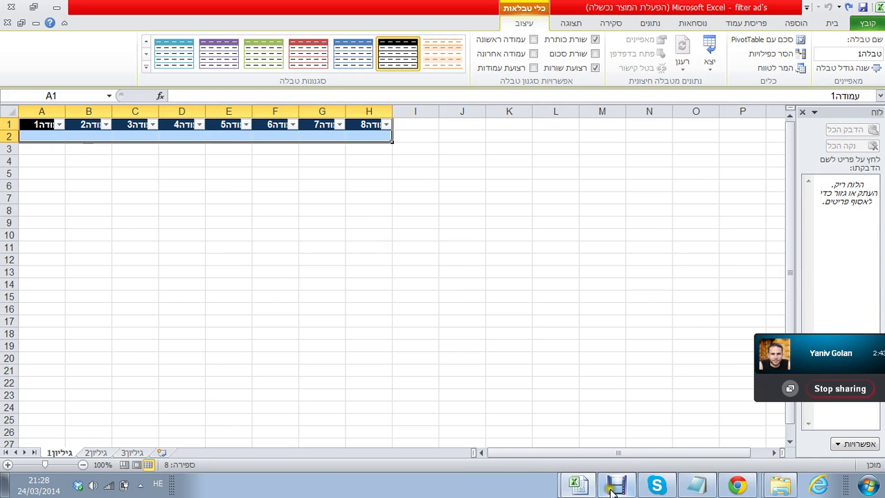
Copy the campaign_groupby_app pivot rows in columns A–E, excluding the grand total
left_click(590, 443)
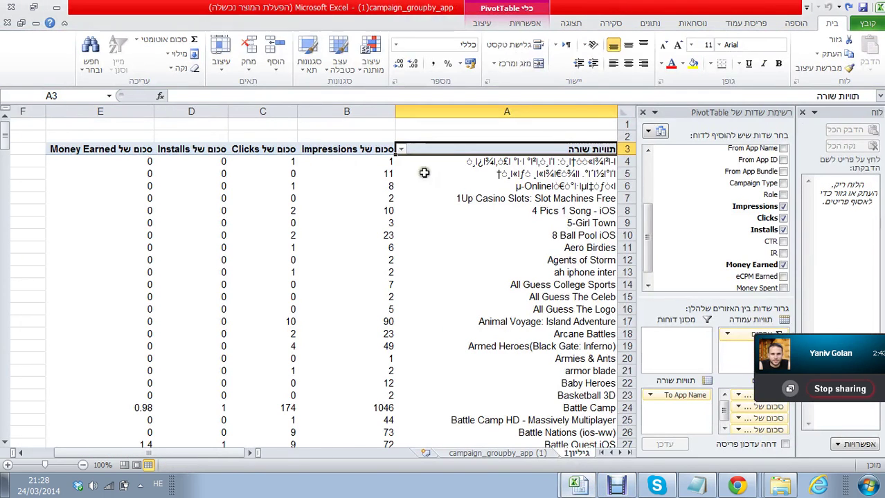
left_click_drag(131, 164, 489, 496)
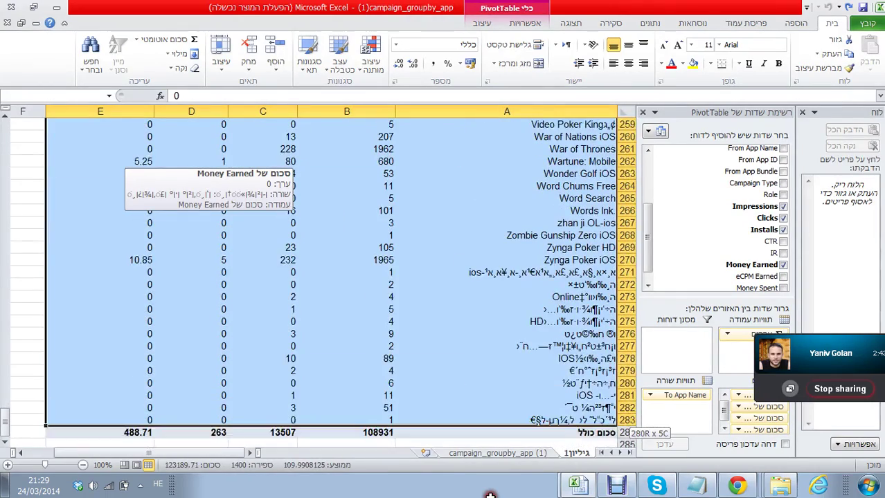
left_click_drag(490, 496, 497, 409)
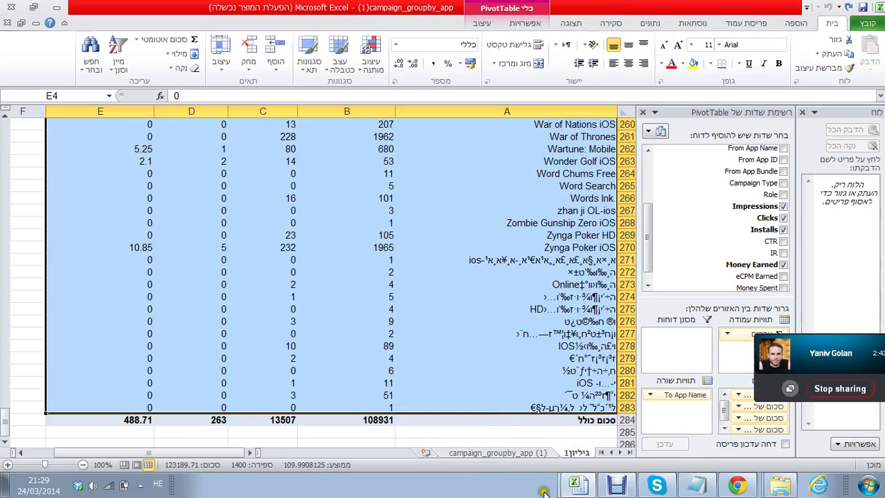
key("ctrl+c")
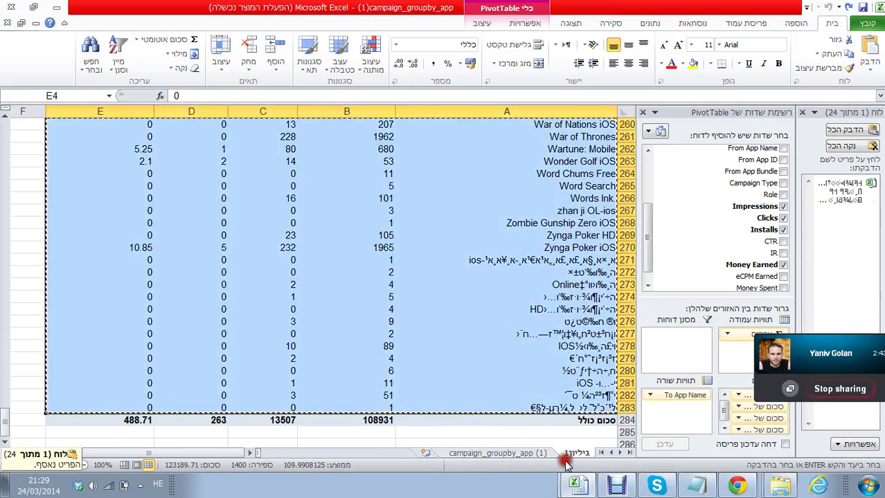
Paste the copied pivot data into the filter ad's table starting at A2
left_click(565, 457)
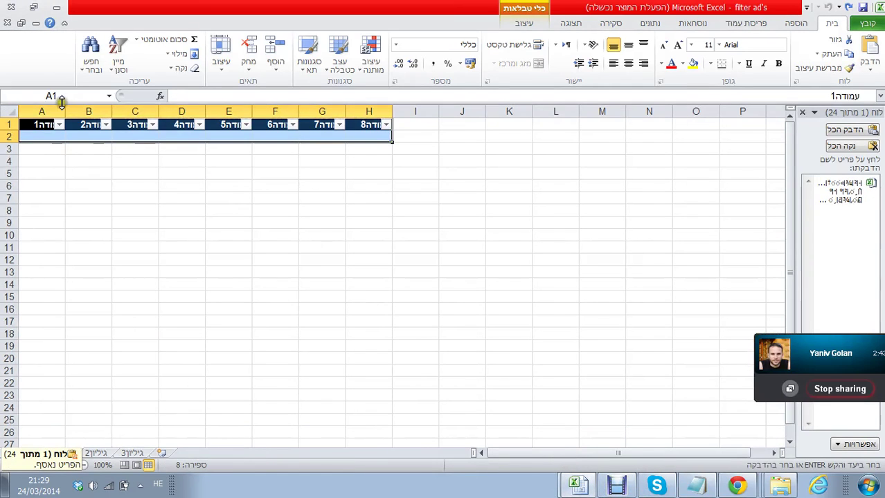
left_click(46, 138)
left_click(29, 172)
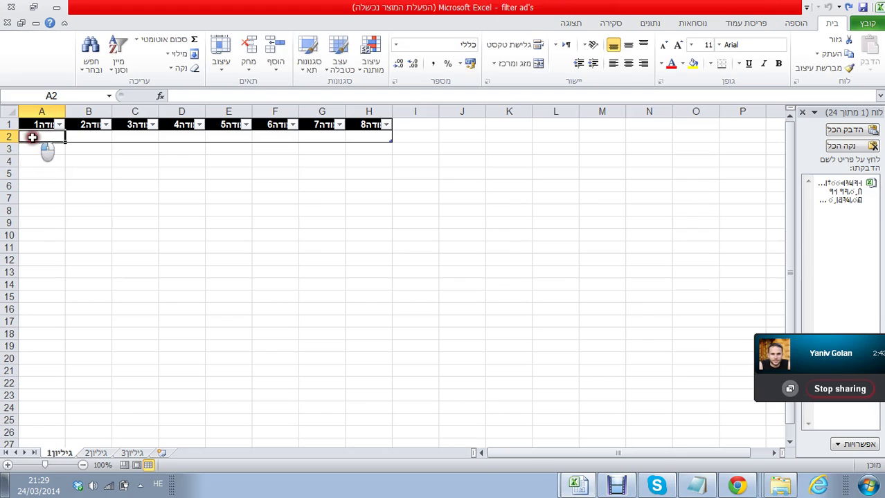
left_click(32, 138)
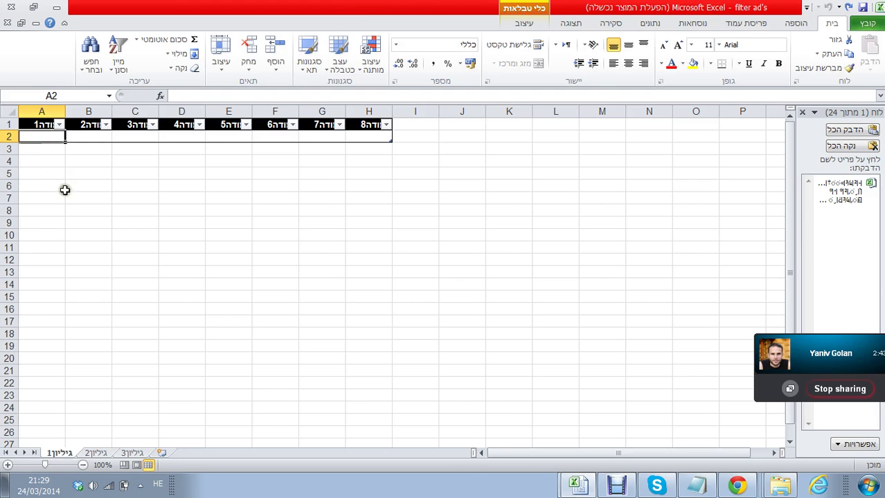
left_click(565, 446)
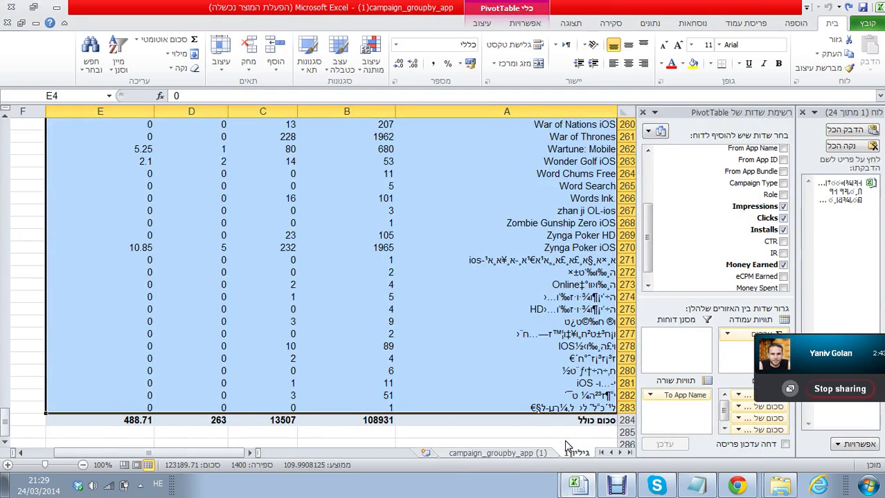
key("ctrl+c")
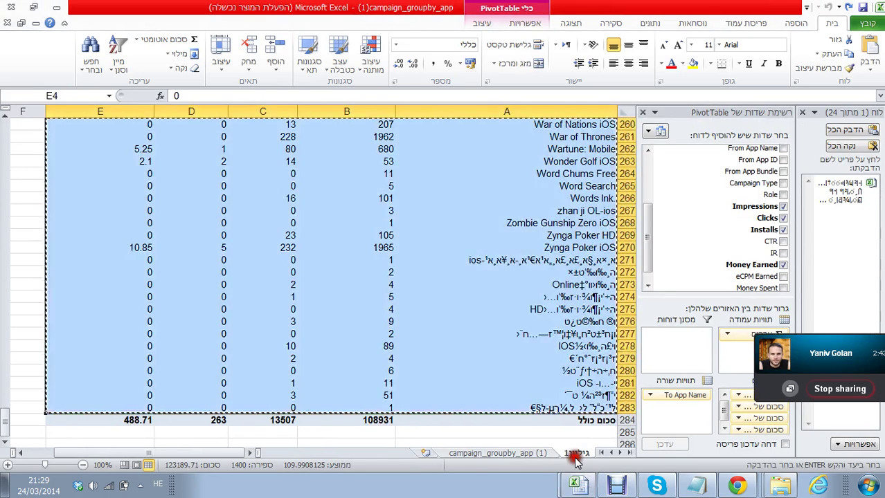
left_click(571, 459)
key("ctrl+v")
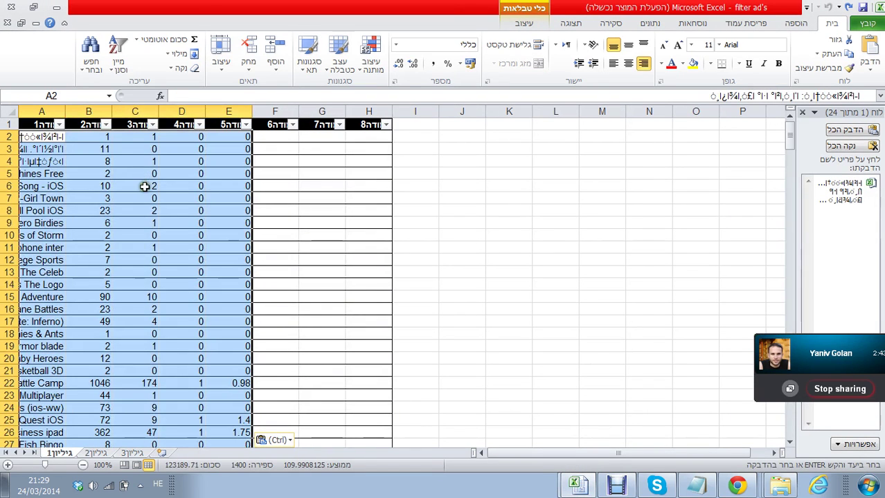
left_click(293, 224)
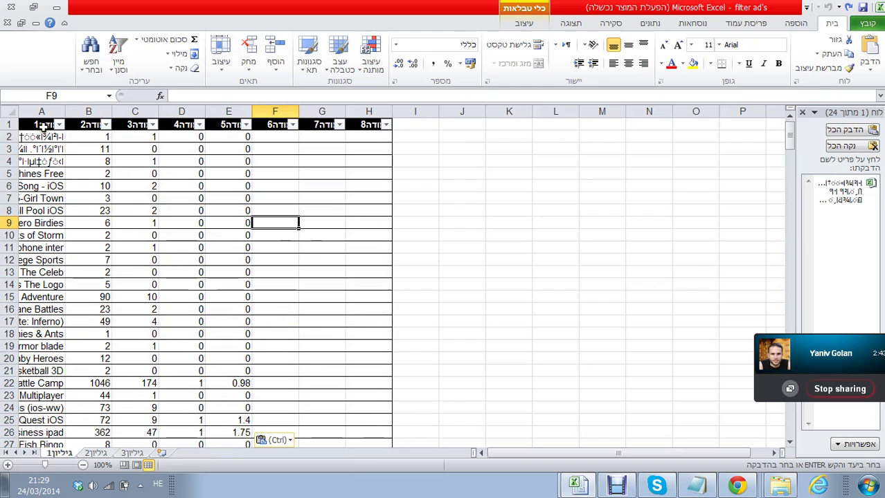
Auto-fit columns A and B and title A1 'Name of the app'
double_click(65, 112)
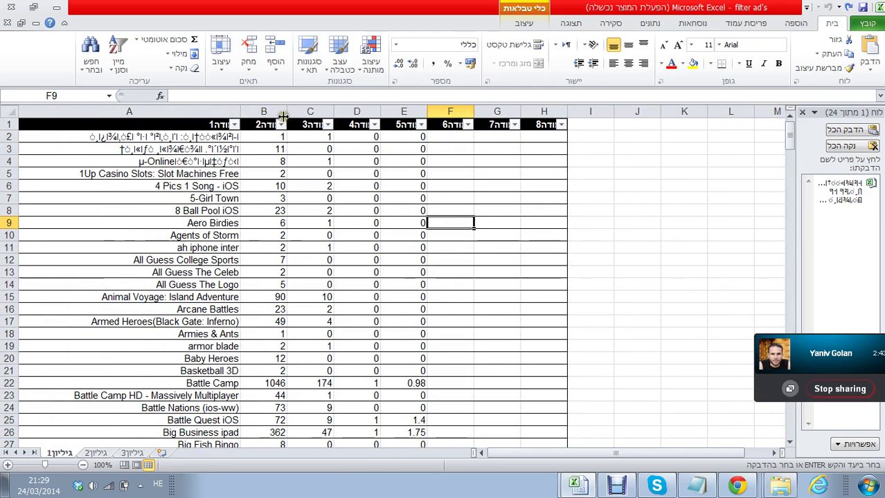
double_click(285, 116)
double_click(205, 124)
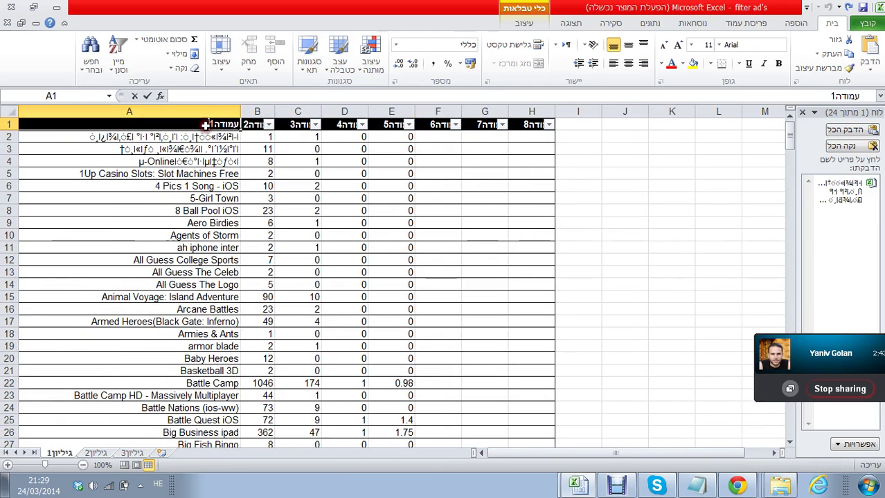
type("מ")
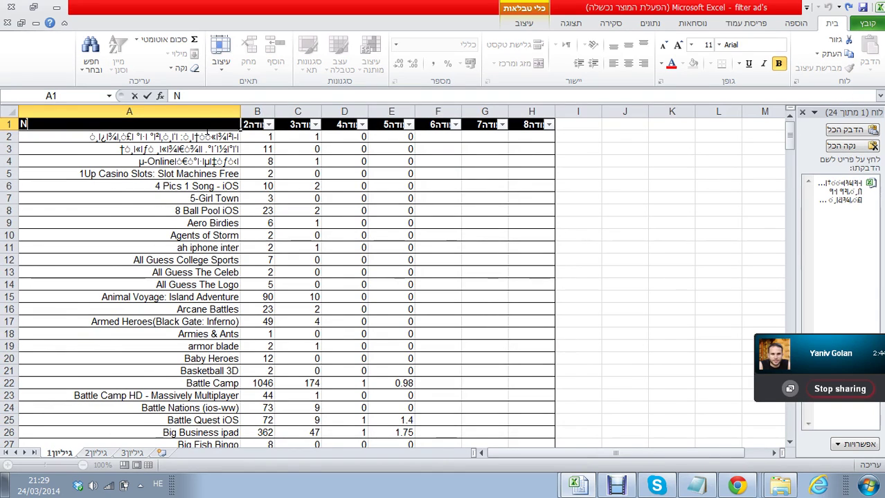
type("ame of the app")
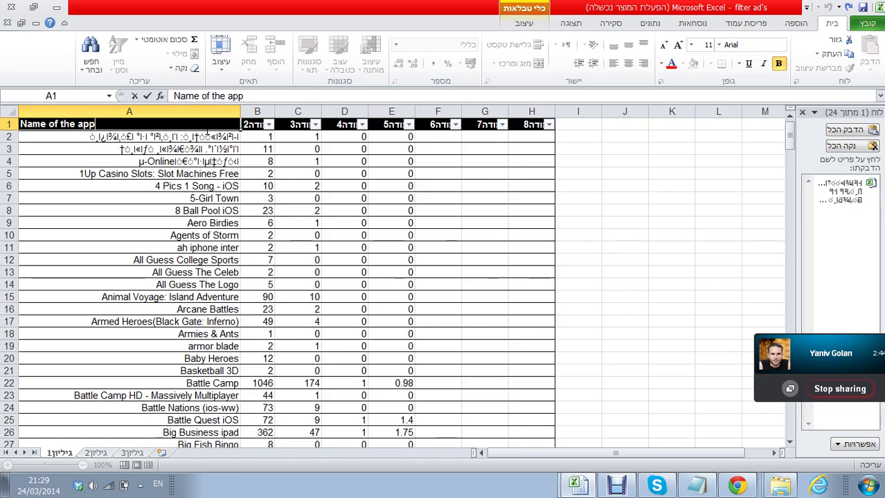
key("Return")
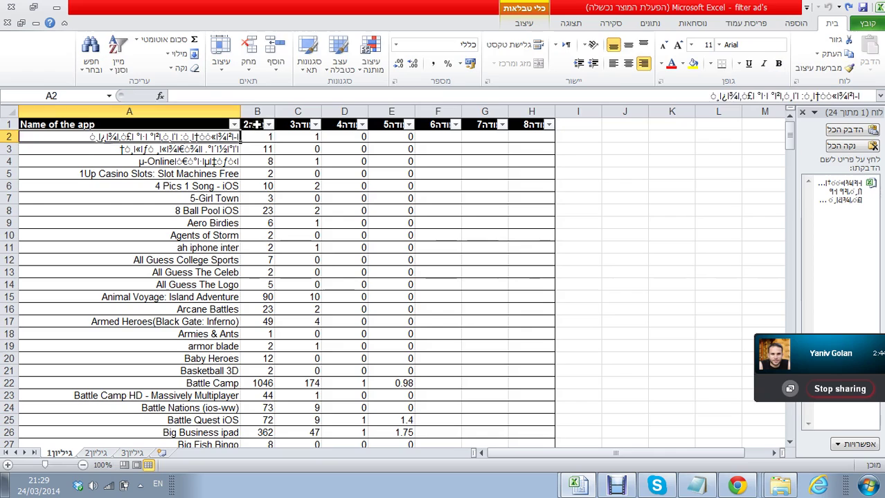
Head columns B and C 'impressions' and 'clicks', widening column B to fit
left_click(256, 124)
double_click(256, 124)
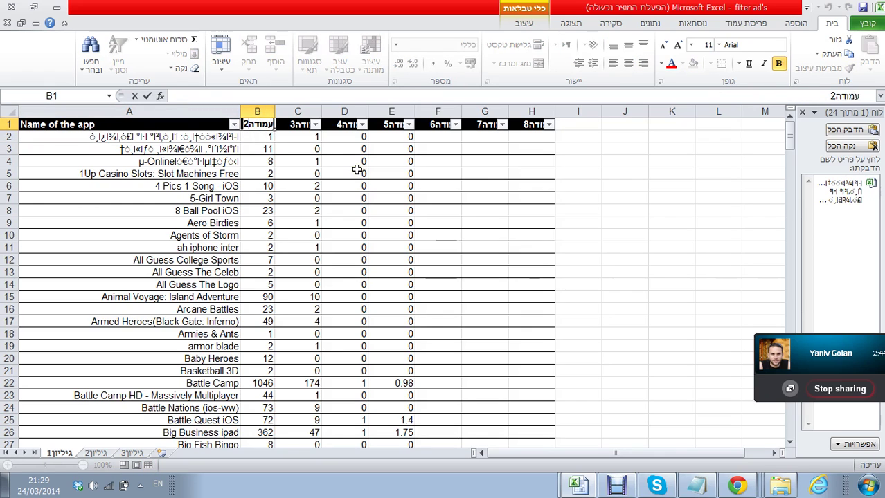
type("imp")
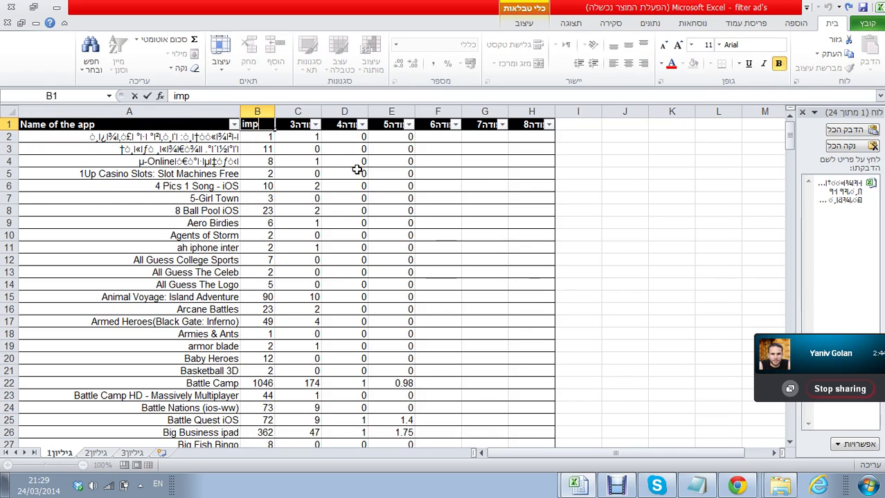
type("ressio")
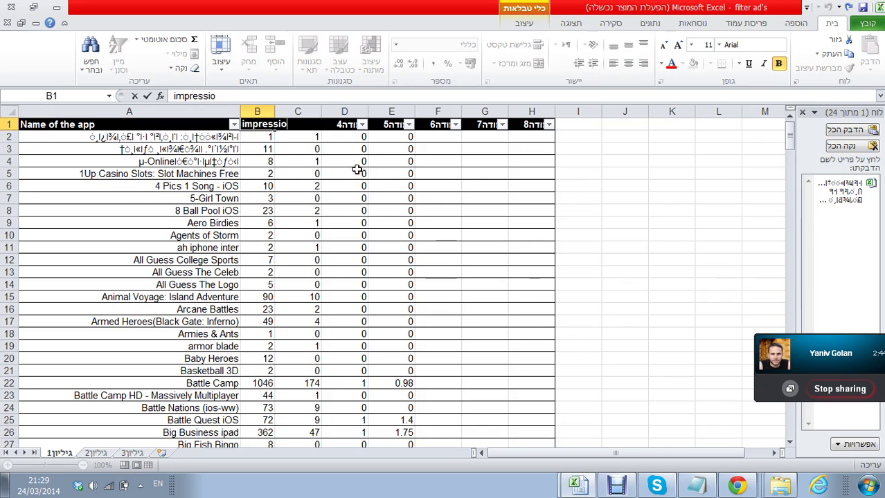
type("ns")
left_click(297, 147)
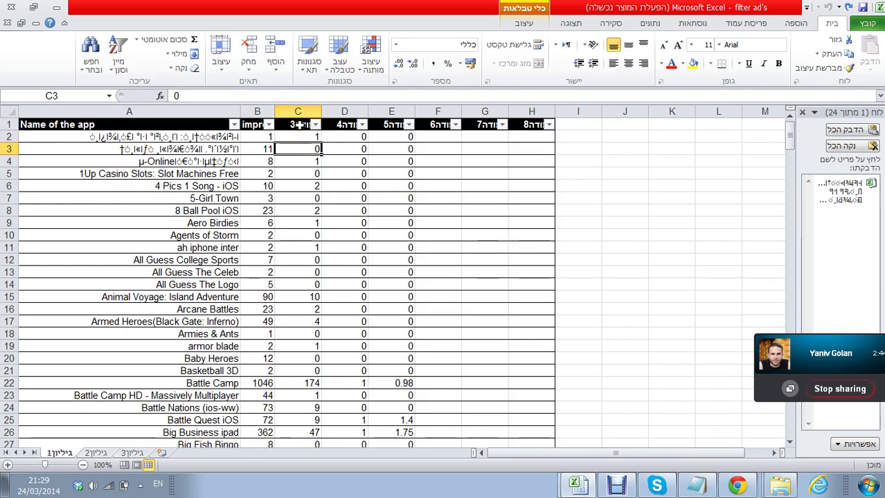
double_click(275, 111)
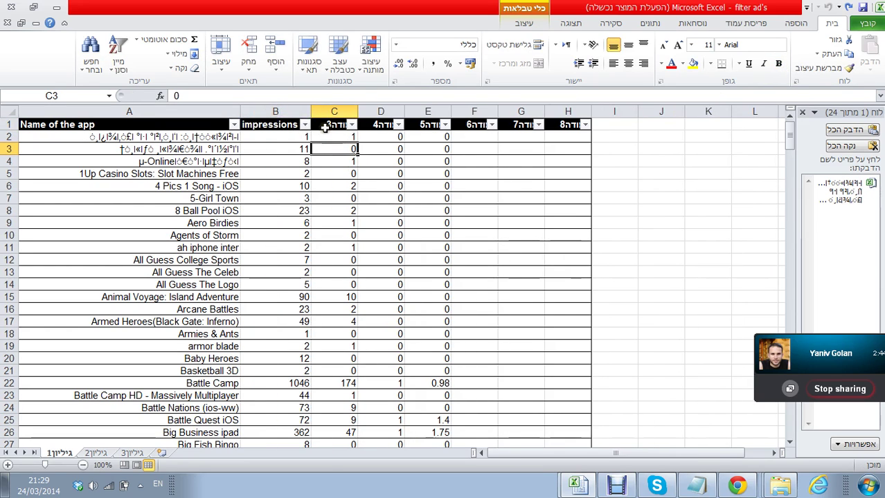
double_click(324, 127)
type("clicks")
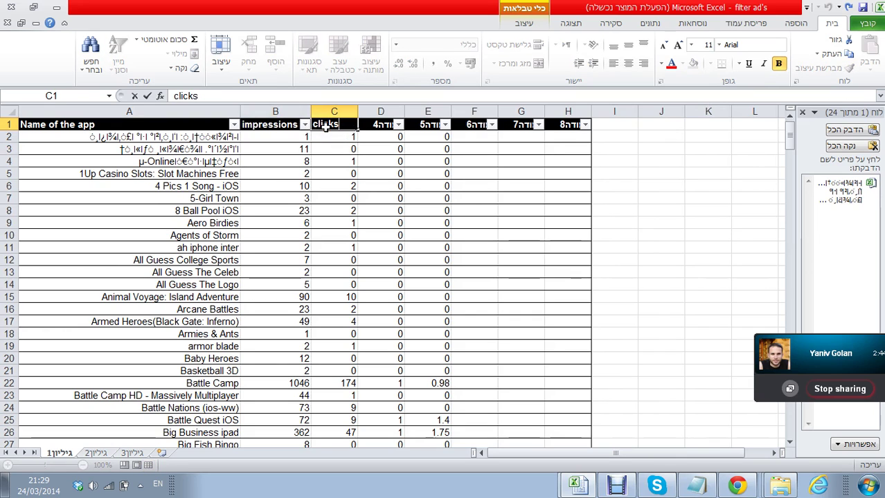
key("Return")
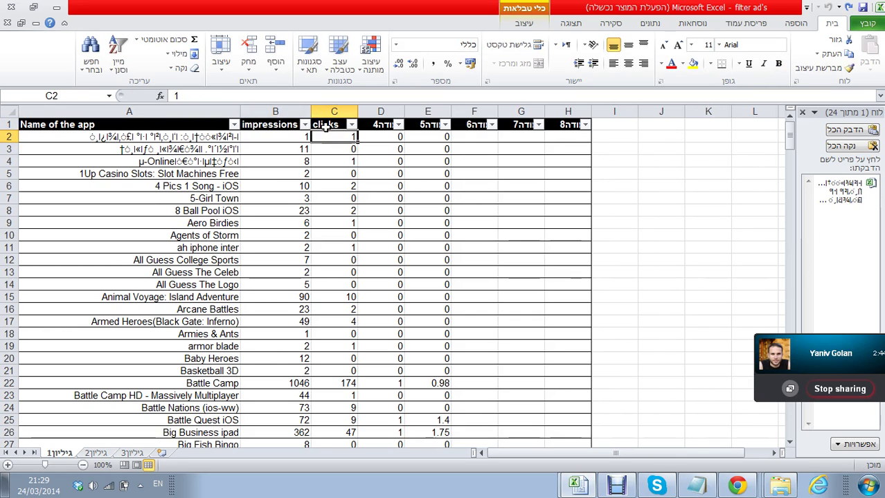
Head columns D and E 'installs' and 'ECPM'
double_click(372, 123)
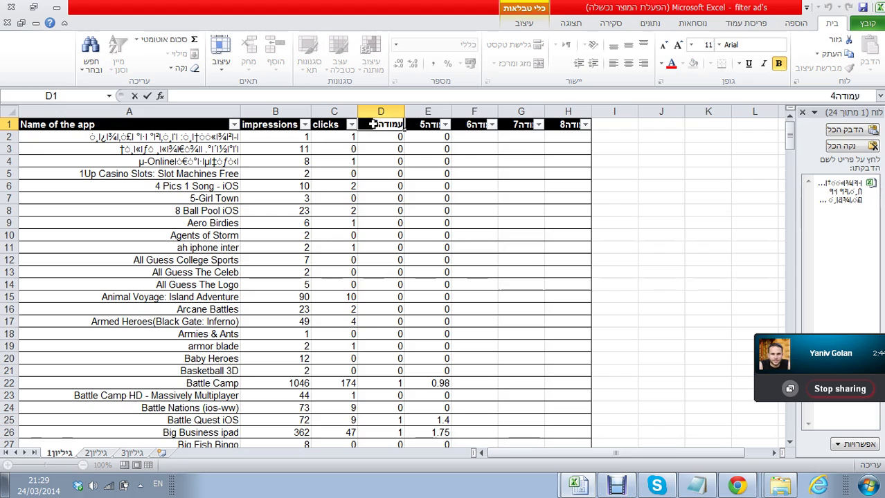
type("installs")
key("Return")
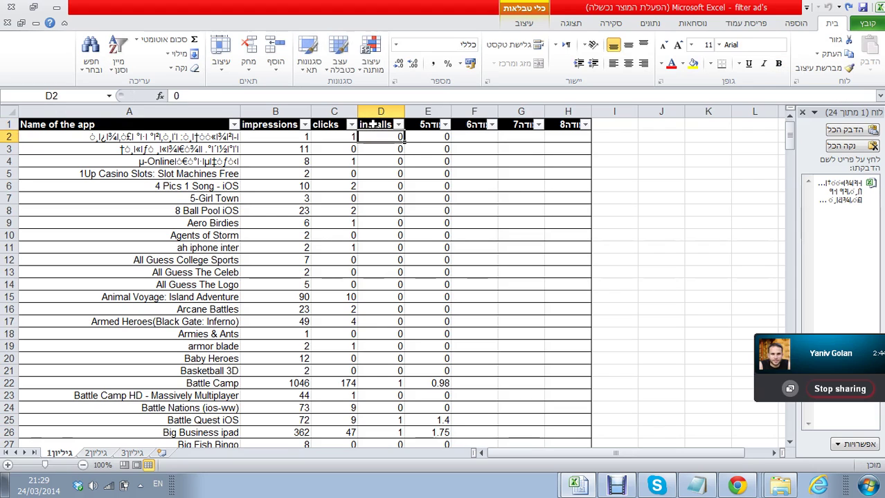
left_click(419, 125)
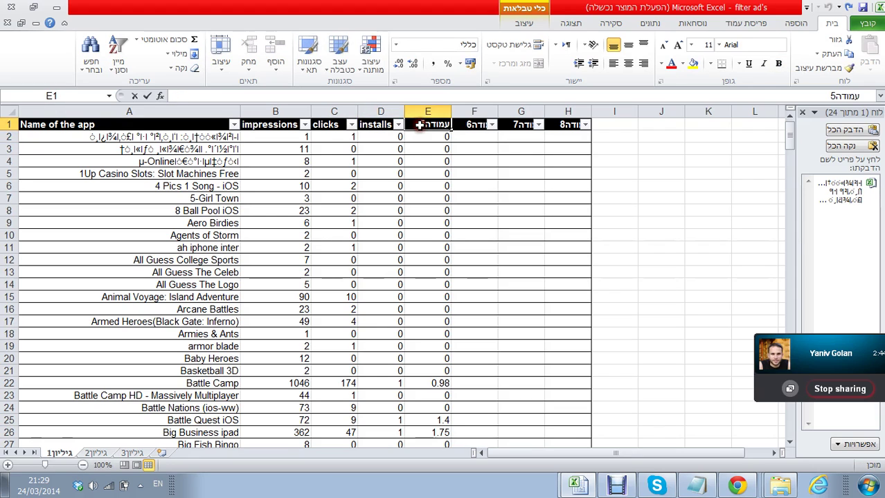
double_click(418, 125)
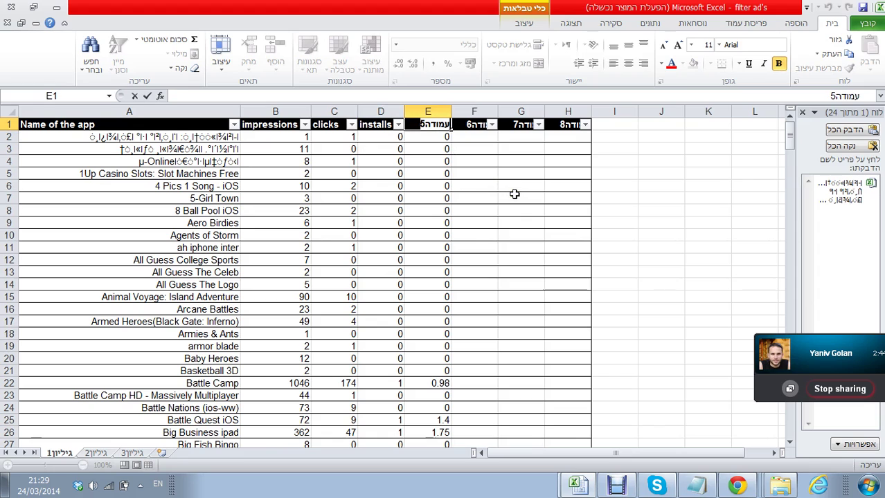
type("ECPM")
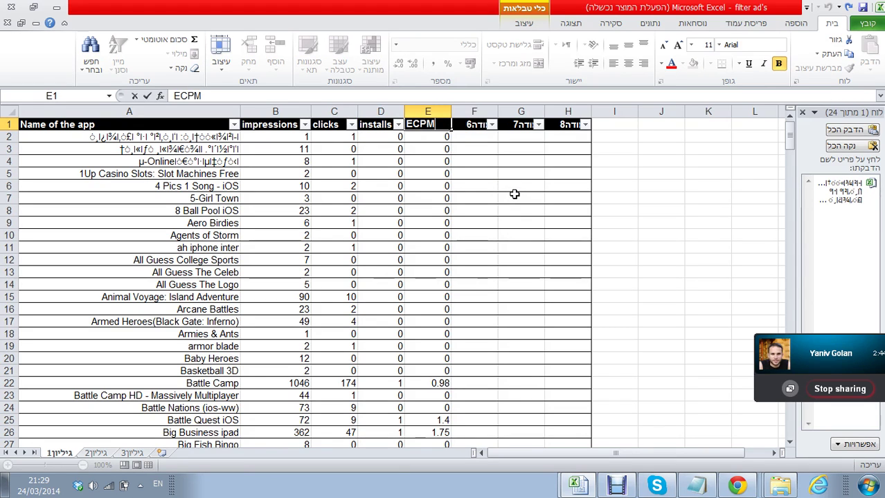
key("Return")
Title columns F and G 'CTR' and 'IR'
left_click(471, 125)
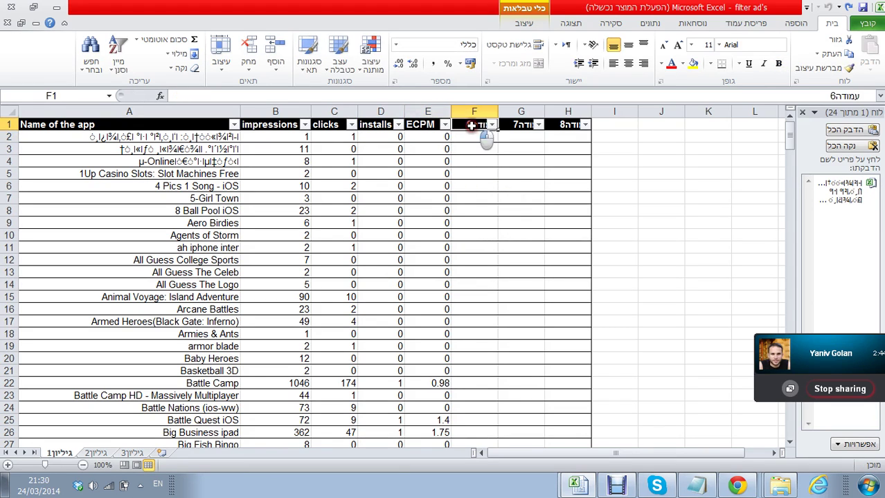
double_click(471, 125)
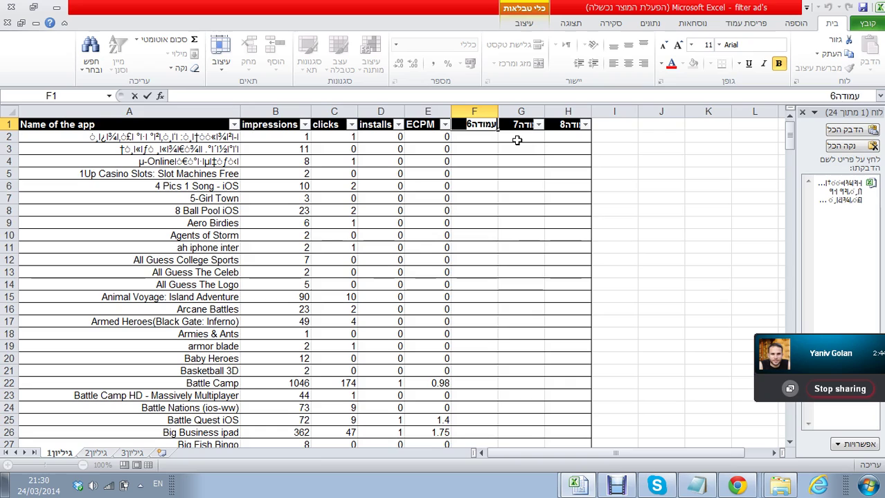
type("CTR")
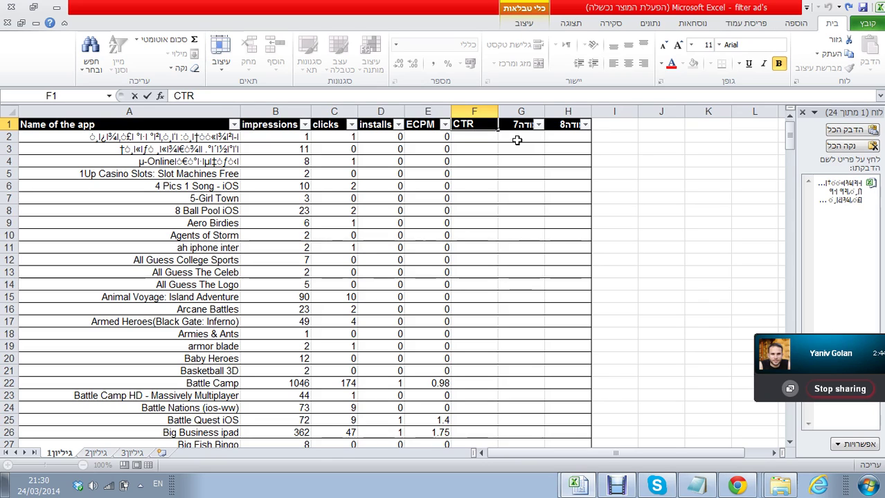
left_click(513, 125)
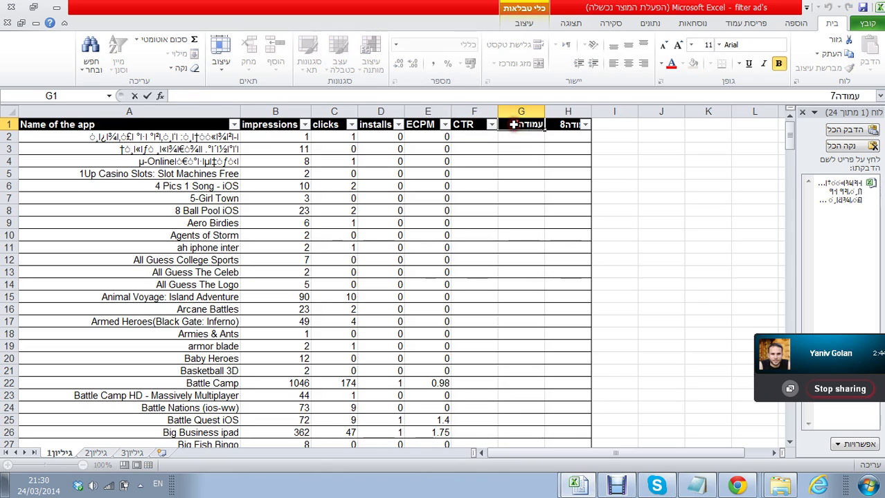
type("i")
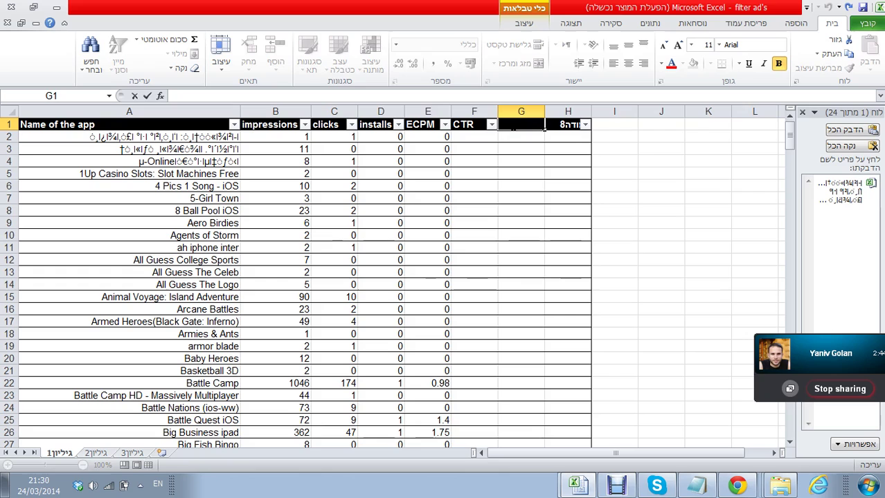
type("IR")
key("Return")
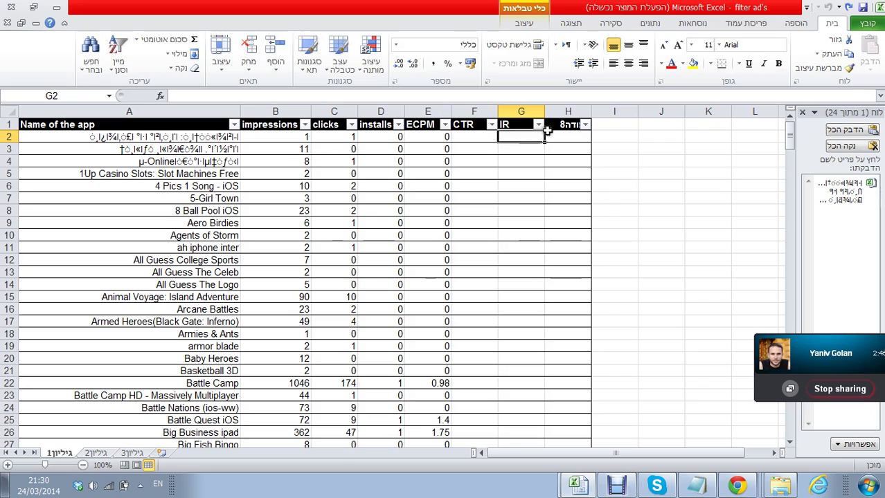
Rename the E1 header to 'money' and title column H 'ECPM'
double_click(556, 125)
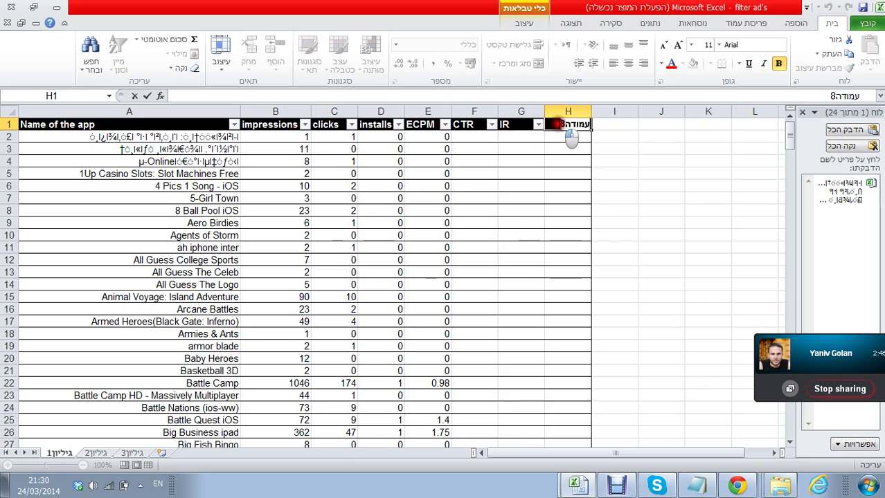
left_click(429, 126)
double_click(428, 126)
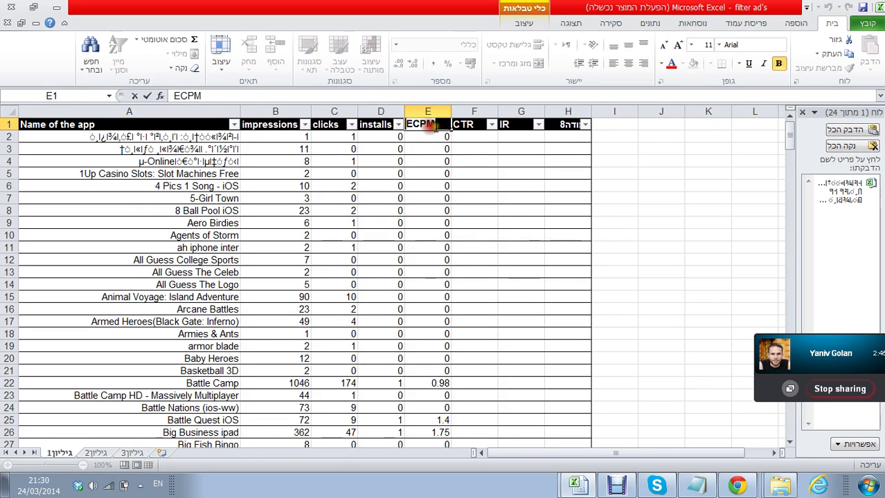
type("money")
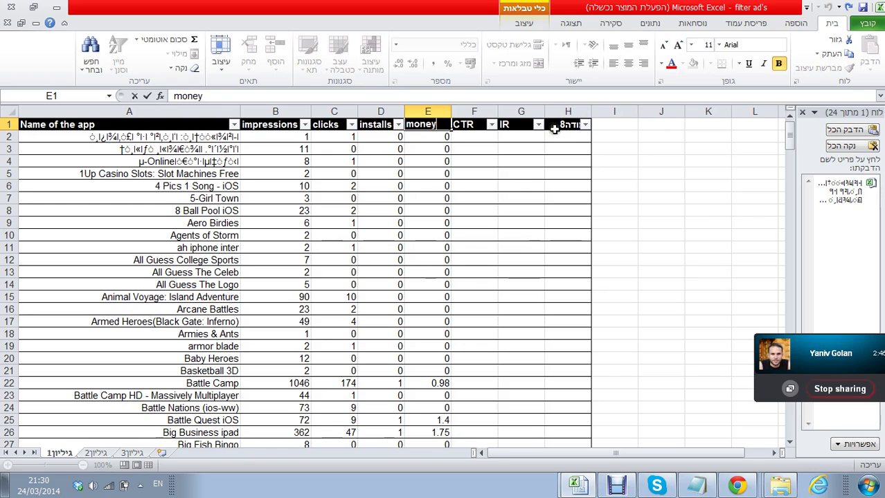
left_click(555, 127)
type("E")
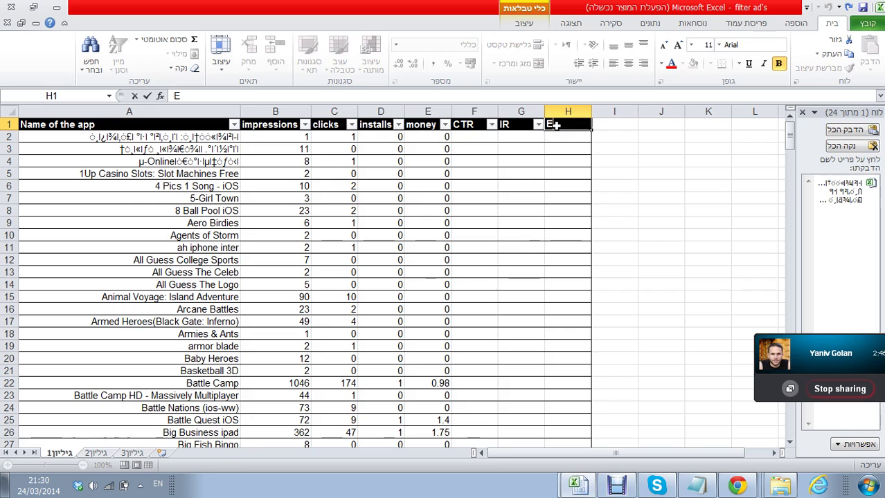
type("CPM")
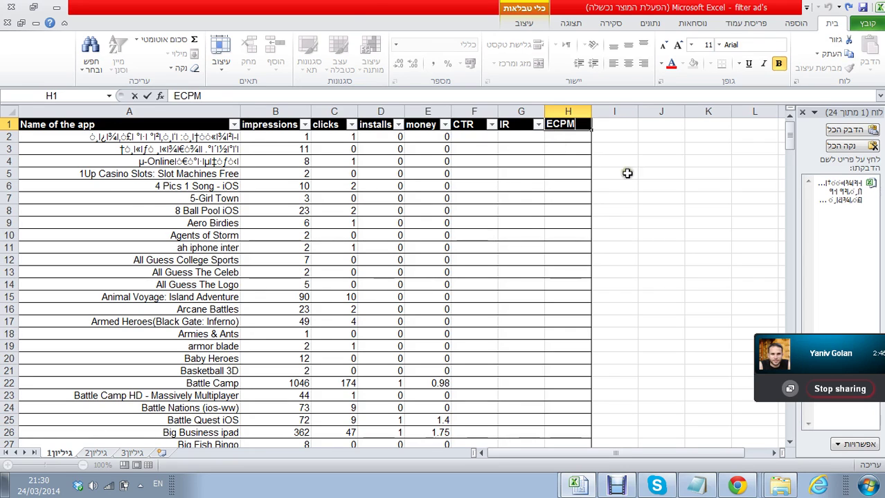
left_click(643, 172)
left_click(468, 136)
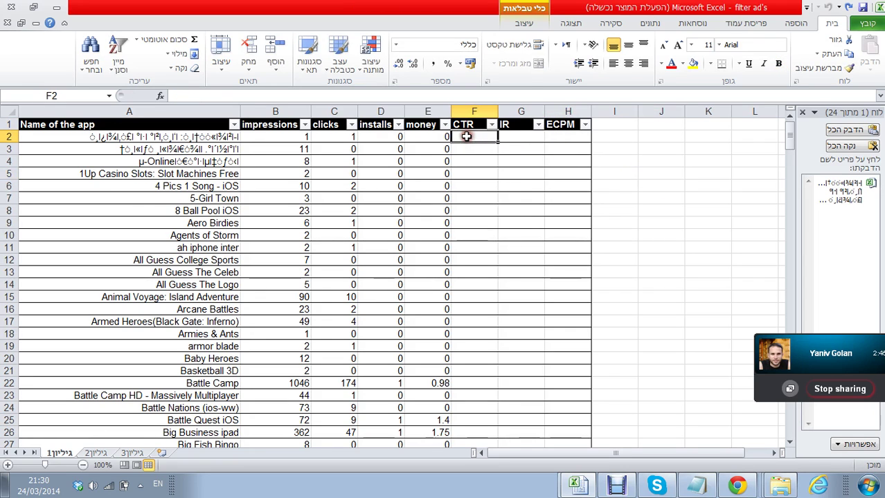
double_click(468, 137)
type("=")
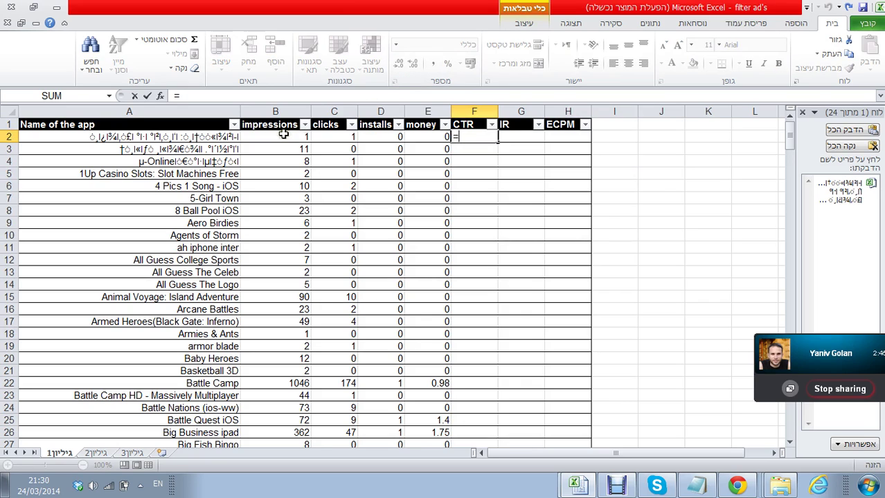
left_click(324, 138)
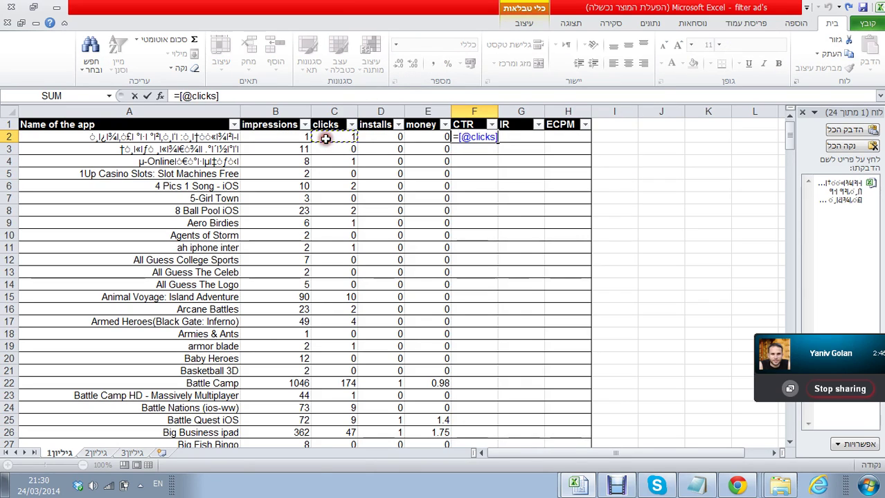
type("/")
left_click(270, 138)
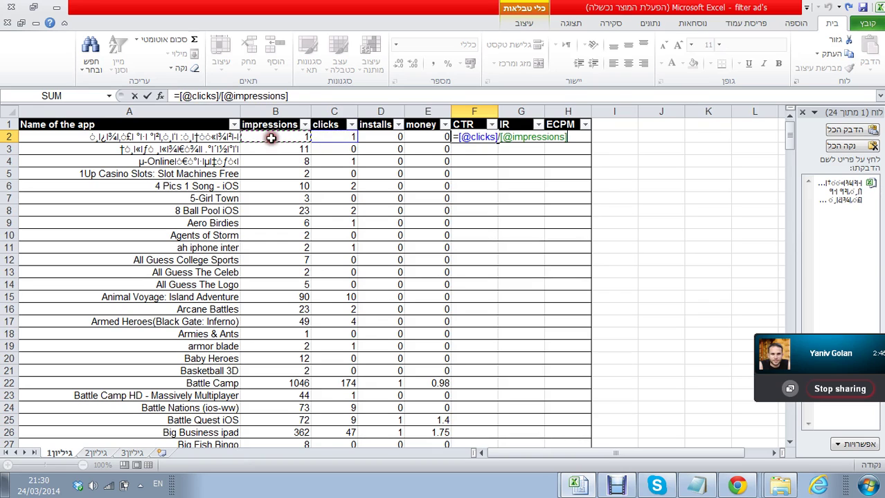
key("Return")
left_click(517, 137)
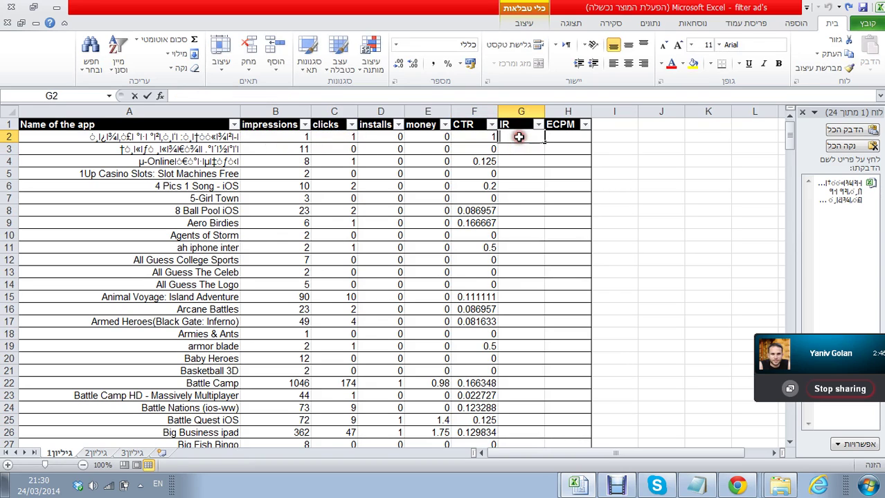
type("=")
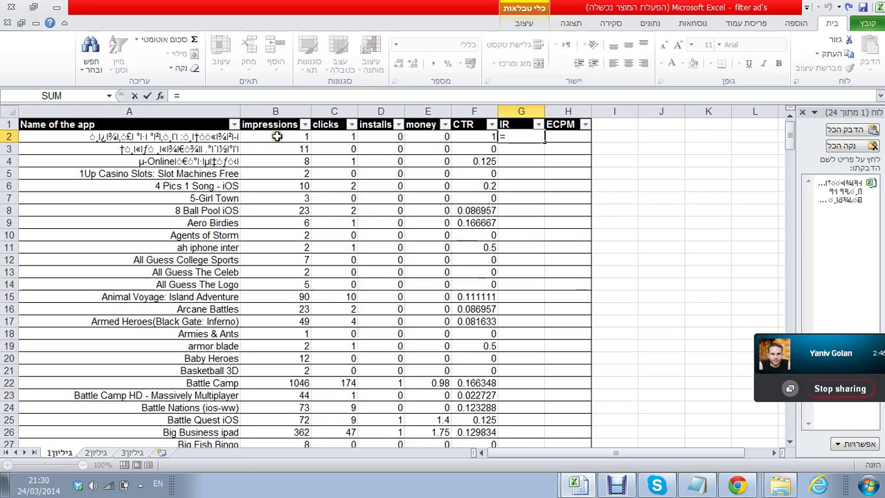
left_click(373, 138)
type("/")
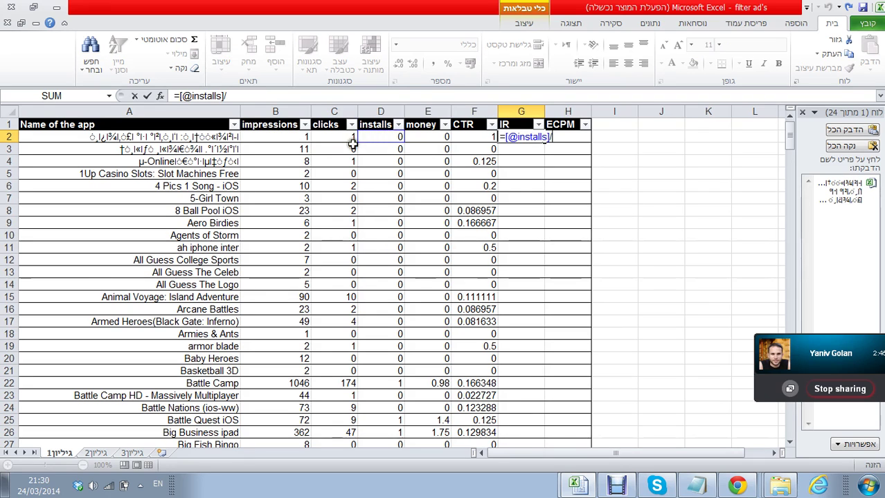
left_click(282, 138)
key("Return")
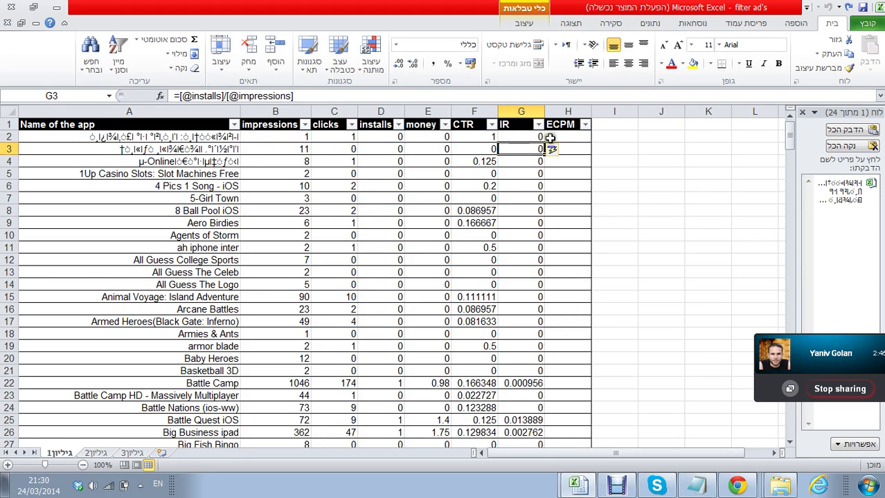
left_click(563, 138)
type("=")
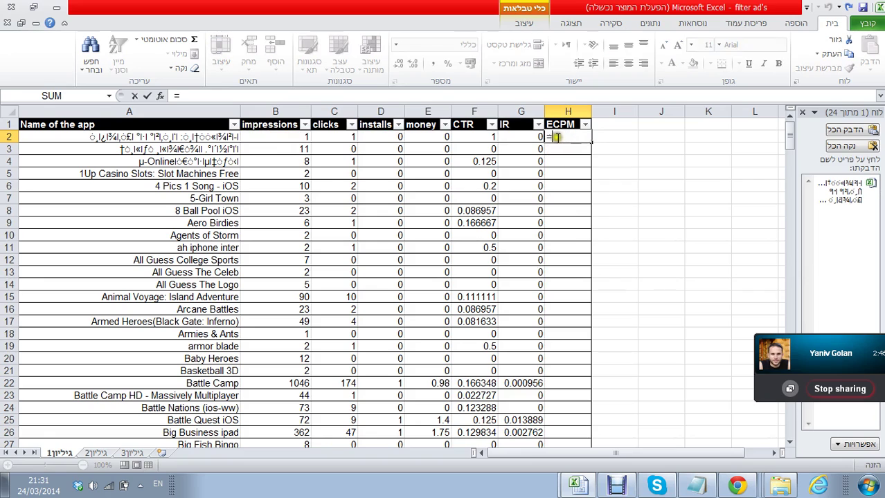
left_click(420, 139)
type("/")
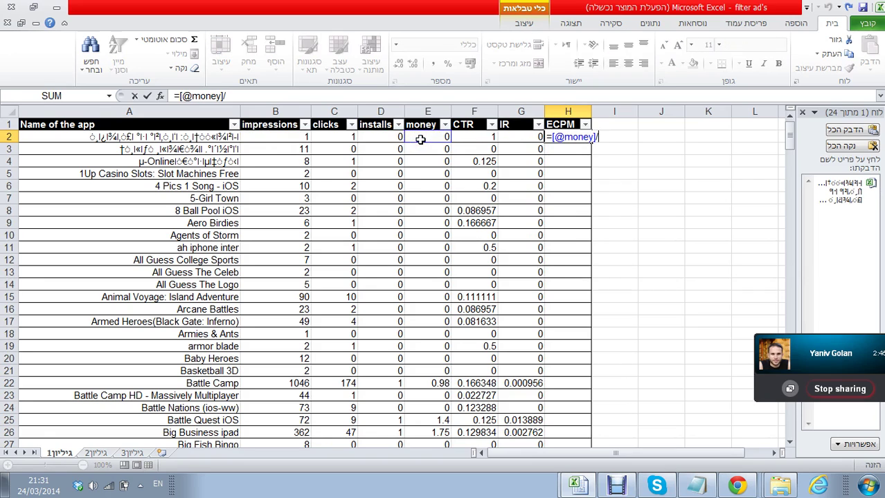
left_click(266, 138)
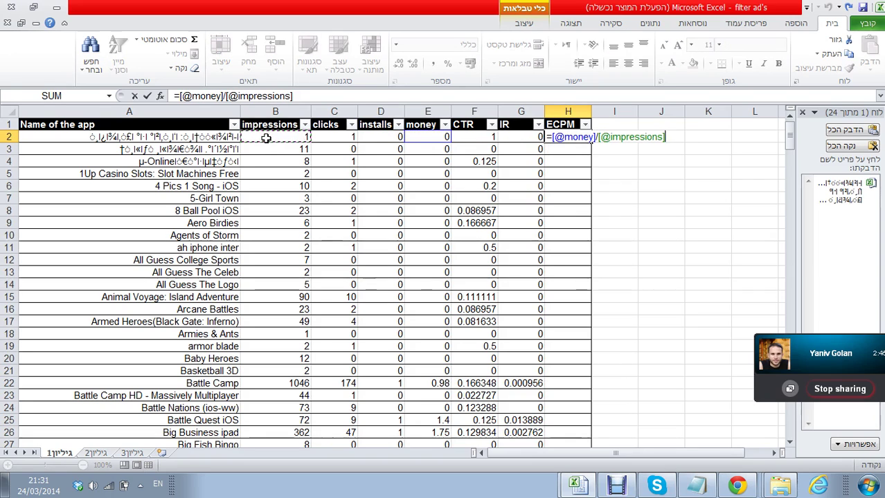
type("*")
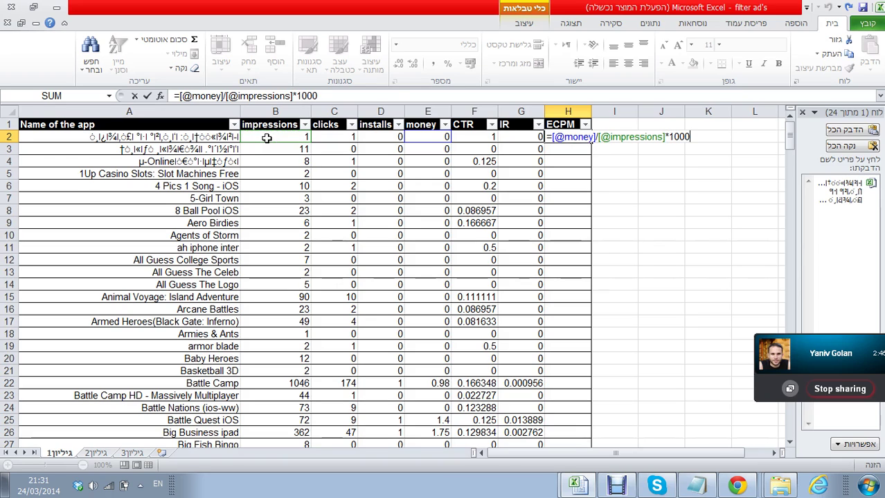
key("Return")
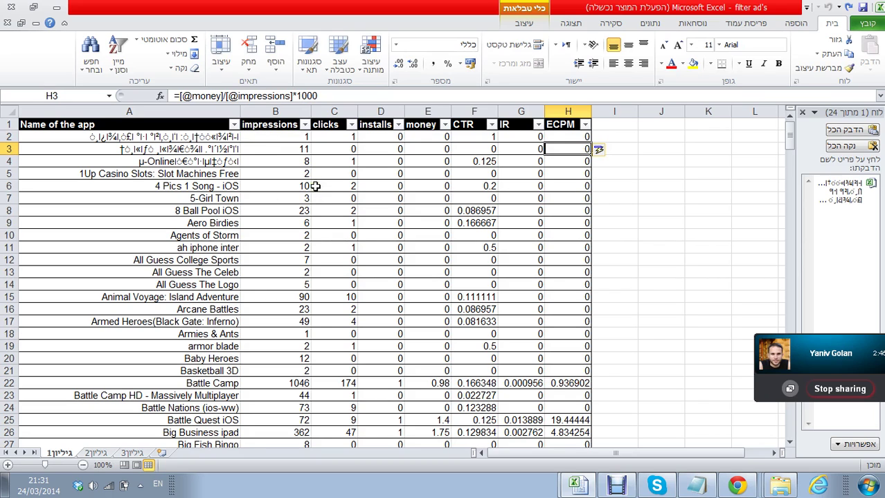
Sort the app table on the ECPM column, Largest to Smallest
left_click(585, 126)
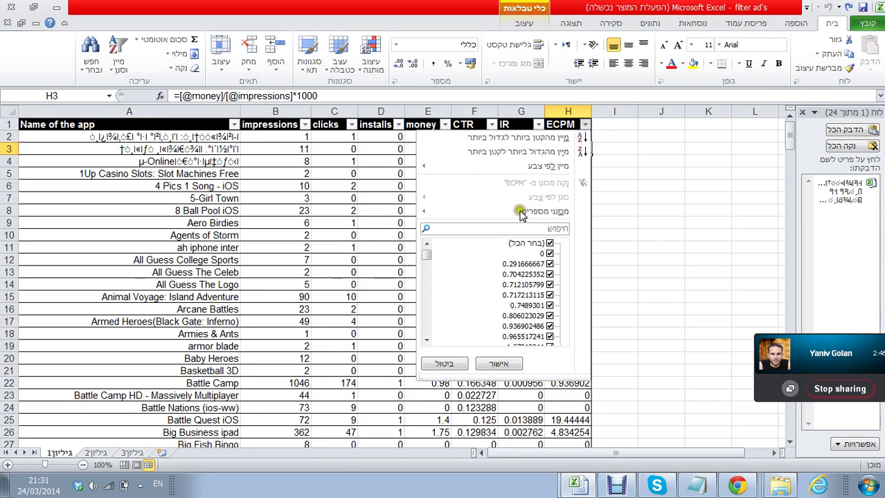
left_click(527, 152)
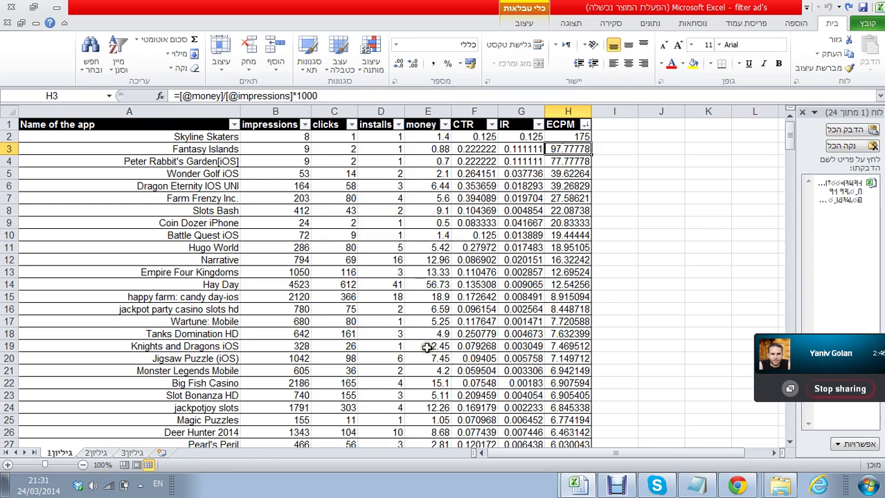
scroll(259, 323, "down", 2)
scroll(260, 326, "down", 2)
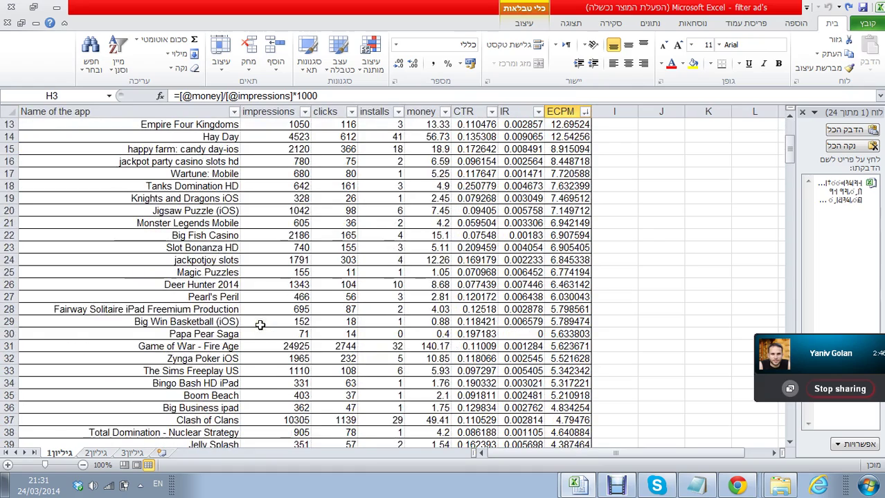
scroll(260, 326, "down", 1)
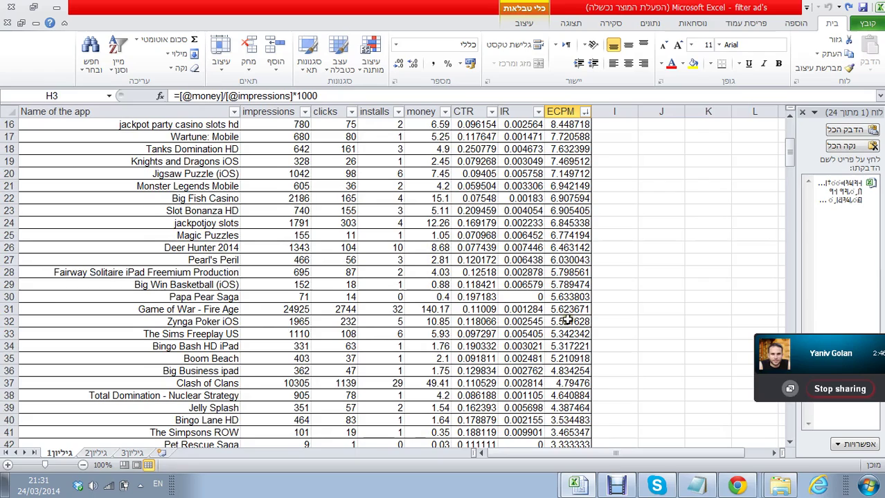
scroll(568, 322, "down", 3)
scroll(352, 274, "up", 2)
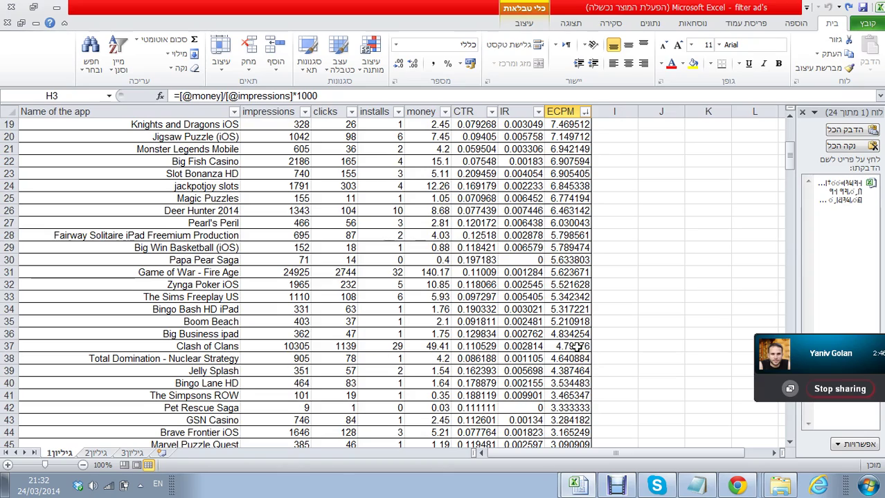
scroll(324, 331, "down", 1)
scroll(323, 329, "down", 4)
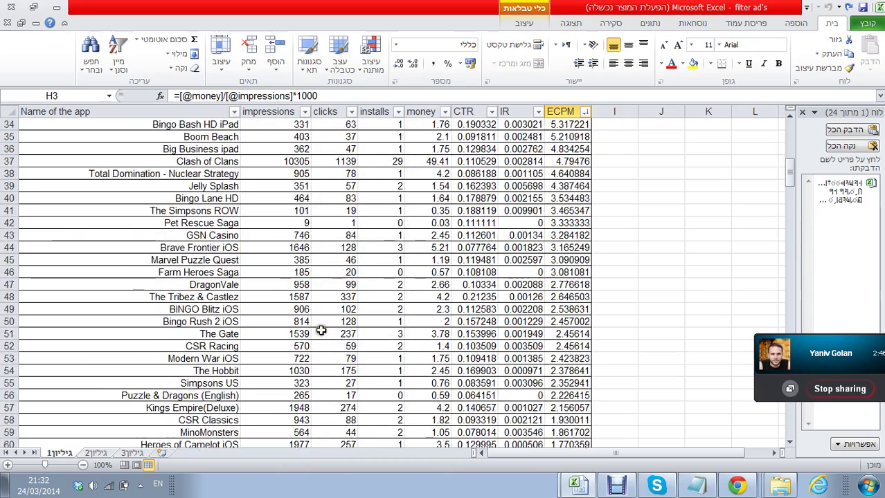
scroll(321, 326, "down", 8)
scroll(321, 326, "down", 3)
scroll(321, 326, "down", 4)
scroll(321, 326, "down", 4)
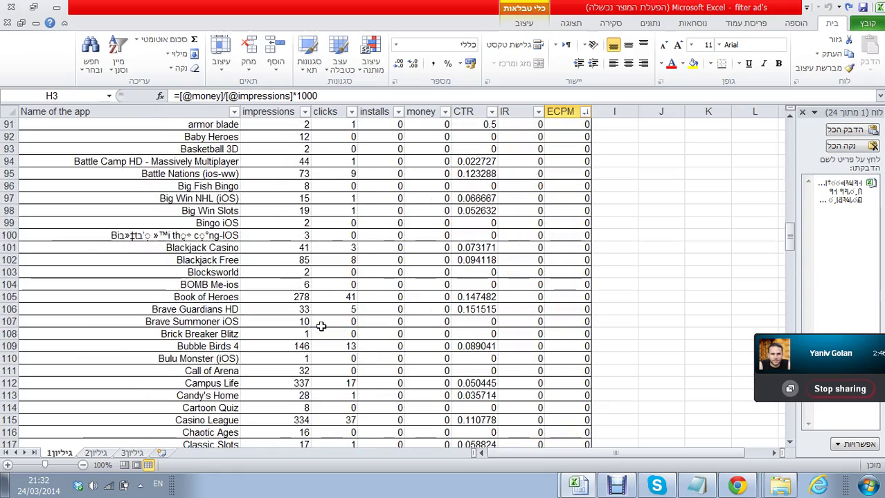
scroll(321, 326, "down", 4)
scroll(321, 326, "down", 4)
scroll(322, 325, "down", 3)
scroll(322, 326, "down", 2)
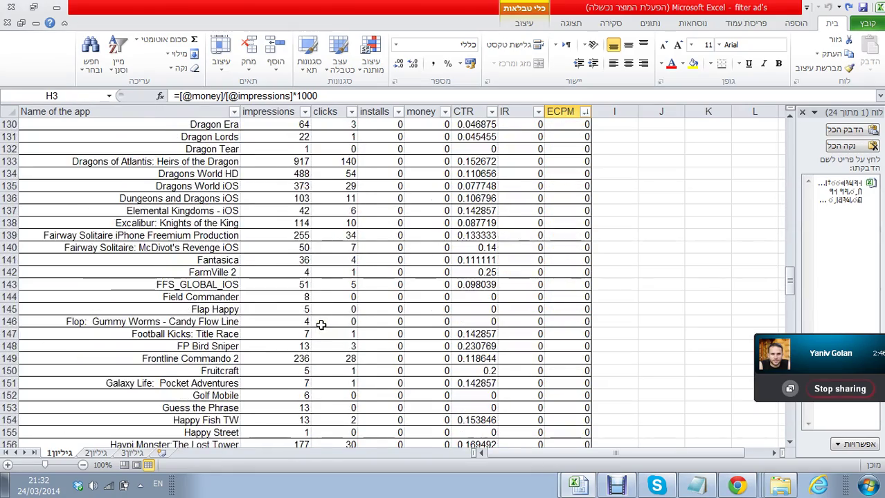
scroll(322, 325, "down", 1)
scroll(321, 325, "down", 4)
scroll(321, 325, "down", 4)
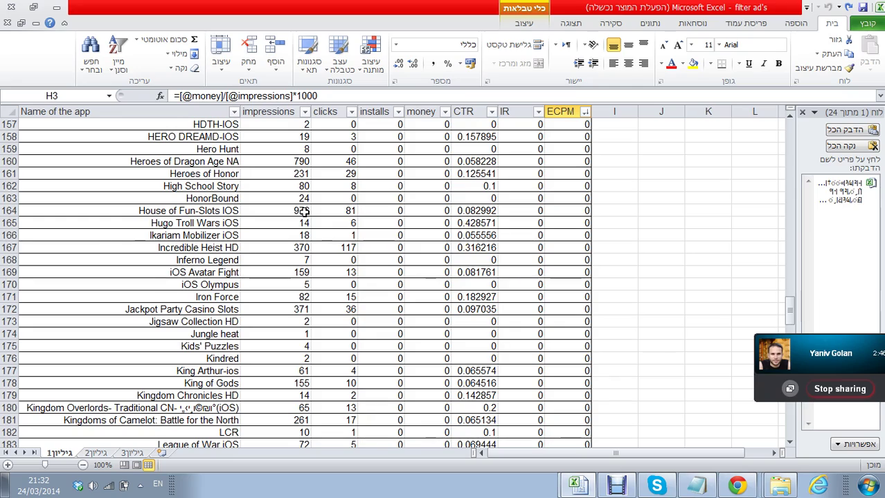
scroll(302, 211, "down", 1)
scroll(303, 211, "down", 2)
scroll(303, 211, "down", 2)
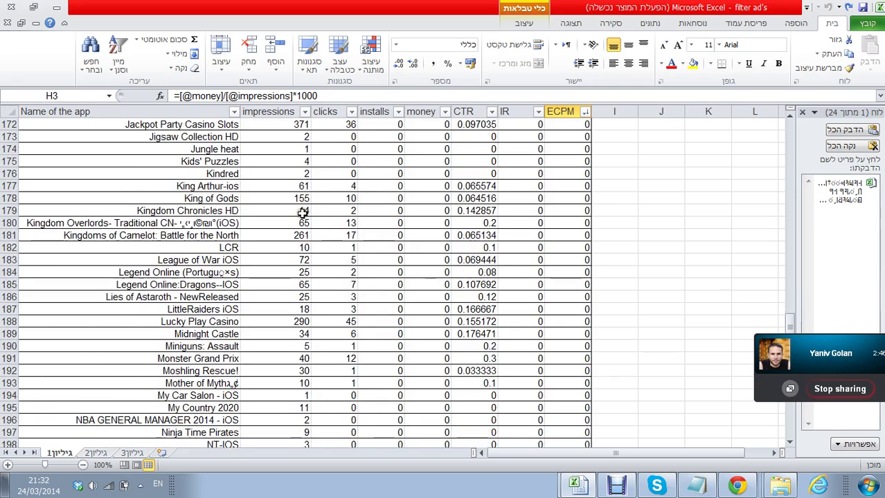
scroll(303, 212, "down", 2)
scroll(302, 212, "down", 4)
scroll(302, 213, "down", 3)
scroll(302, 212, "down", 2)
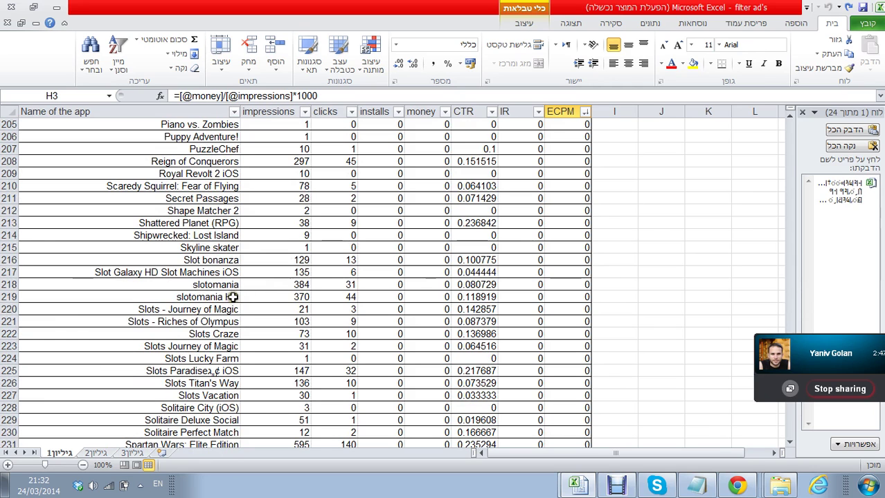
scroll(231, 304, "down", 3)
scroll(235, 299, "down", 2)
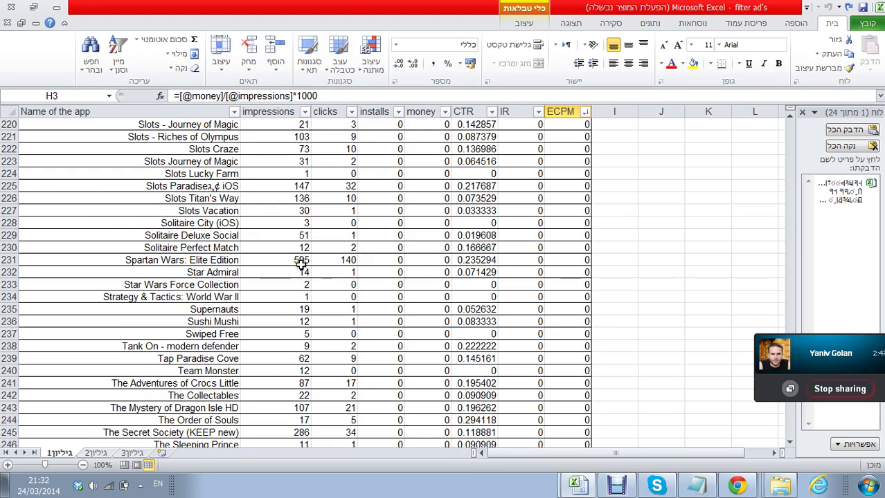
scroll(302, 265, "down", 2)
scroll(301, 264, "down", 8)
scroll(301, 265, "down", 3)
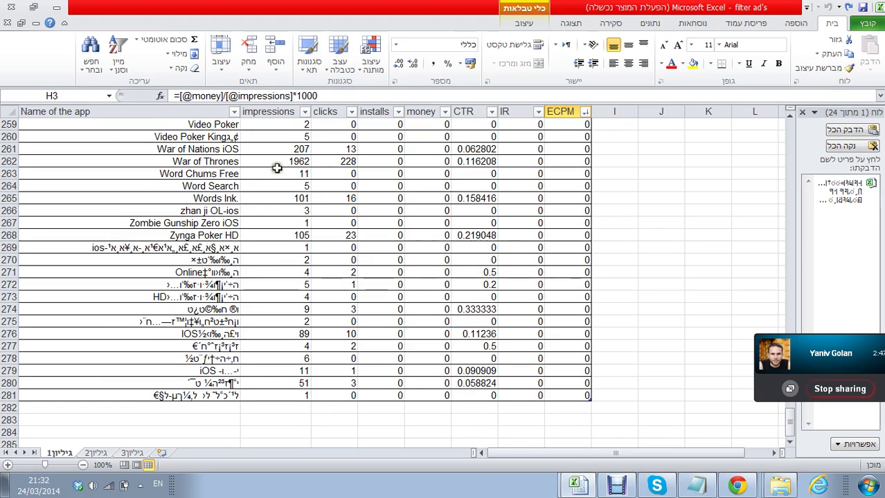
scroll(301, 170, "up", 1)
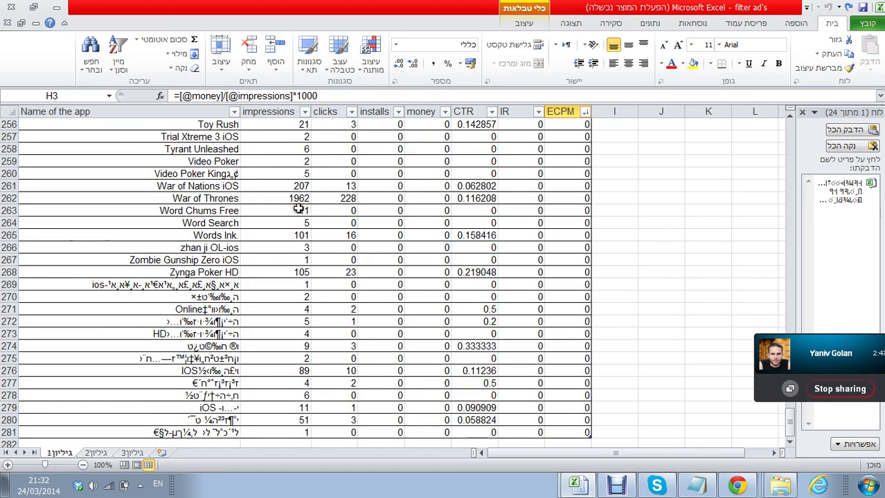
scroll(297, 199, "up", 1)
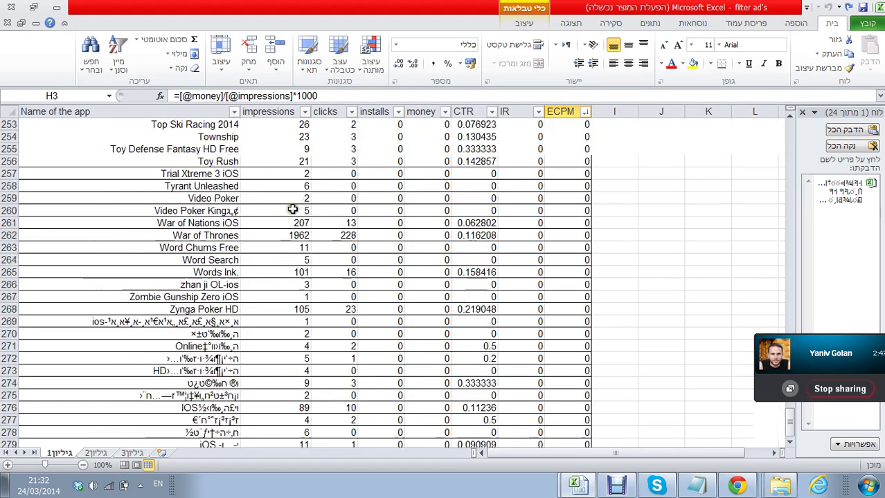
scroll(292, 263, "up", 6)
scroll(293, 281, "up", 8)
scroll(301, 201, "up", 8)
scroll(329, 239, "up", 11)
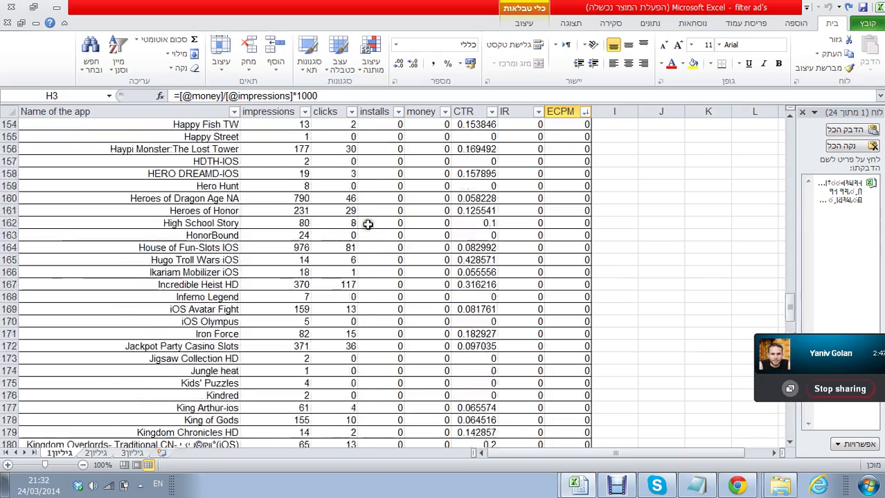
scroll(367, 225, "up", 6)
scroll(368, 225, "up", 10)
scroll(368, 225, "up", 4)
scroll(368, 225, "up", 6)
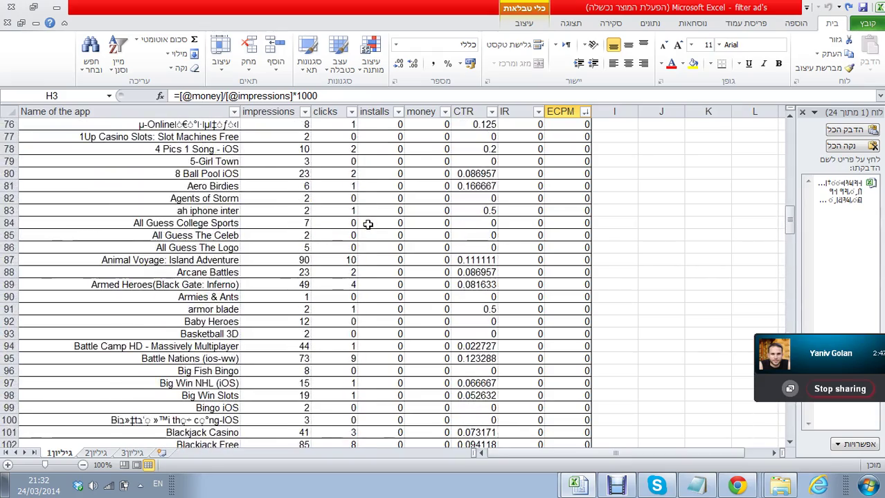
scroll(368, 225, "up", 4)
scroll(368, 225, "up", 4)
scroll(368, 225, "up", 4)
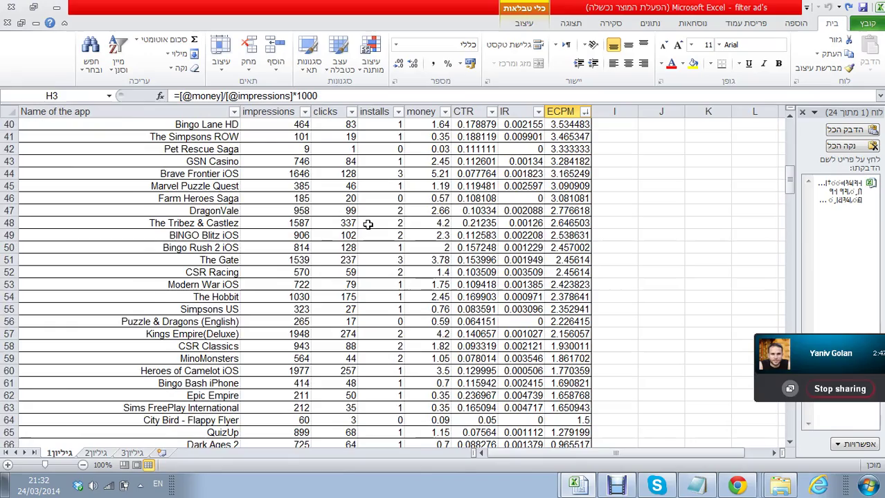
scroll(368, 225, "up", 4)
scroll(368, 225, "up", 3)
scroll(367, 225, "up", 3)
scroll(368, 225, "up", 3)
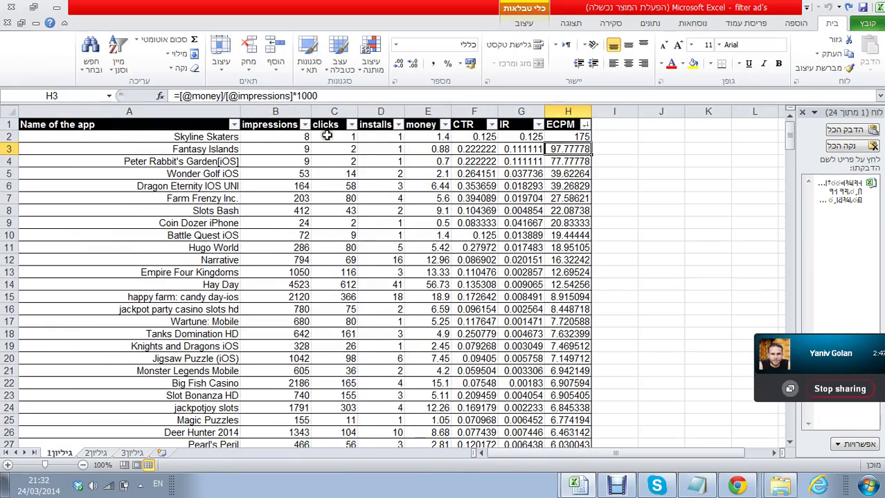
scroll(443, 197, "down", 3)
scroll(443, 197, "down", 2)
scroll(444, 197, "down", 4)
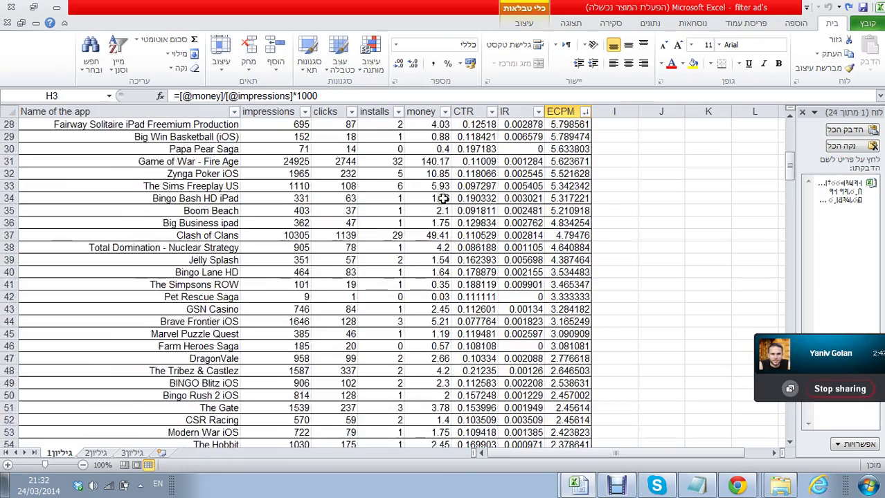
scroll(443, 198, "down", 5)
scroll(443, 199, "down", 4)
scroll(443, 199, "down", 1)
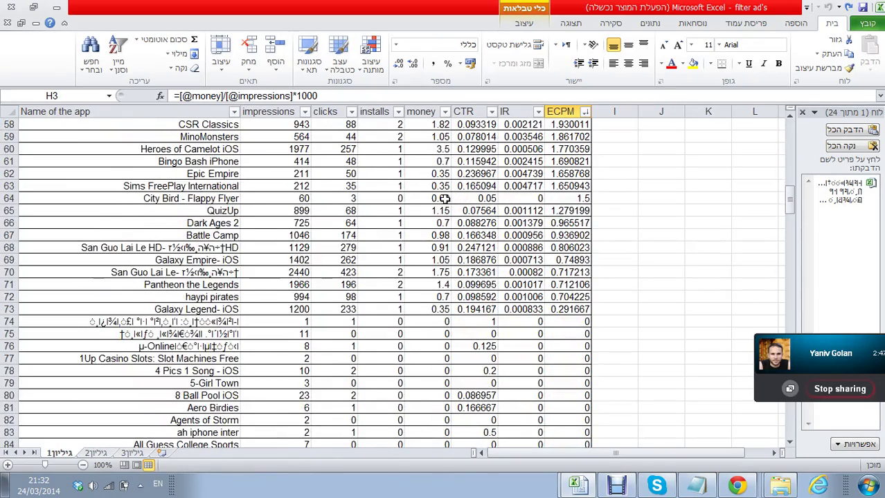
scroll(443, 199, "down", 1)
scroll(517, 216, "up", 3)
scroll(519, 211, "up", 1)
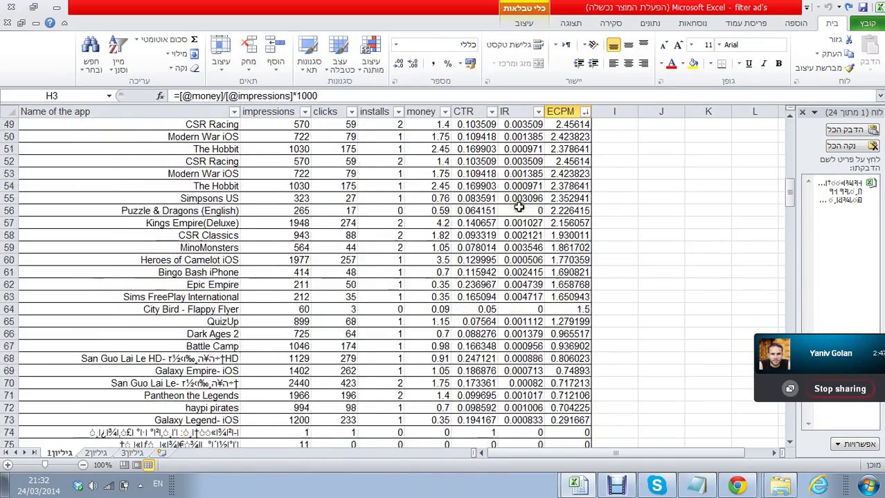
scroll(526, 206, "up", 1)
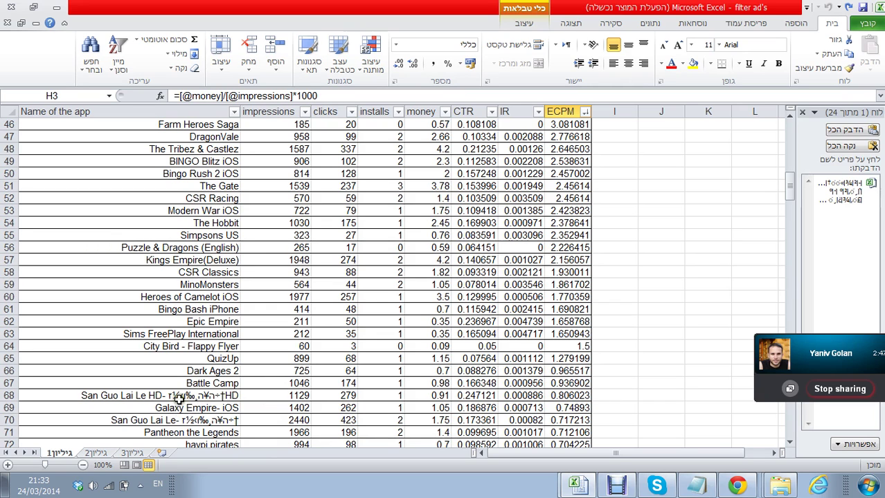
scroll(158, 397, "down", 1)
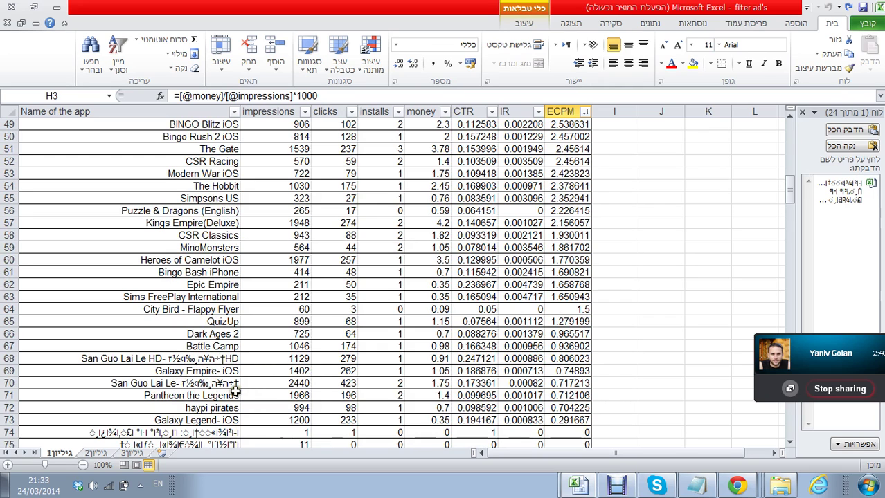
In Chrome, open the CPI campaign from Chartboost's Campaigns Overview page
left_click(738, 488)
mouse_move(222, 103)
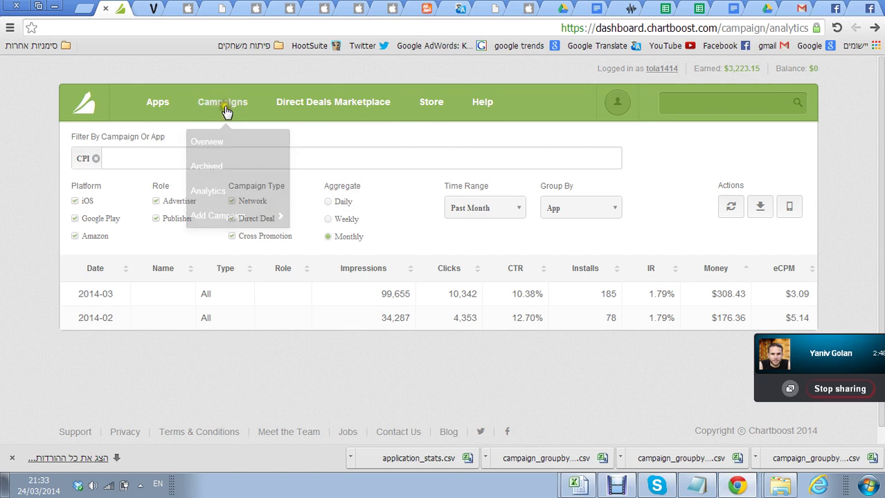
left_click(205, 141)
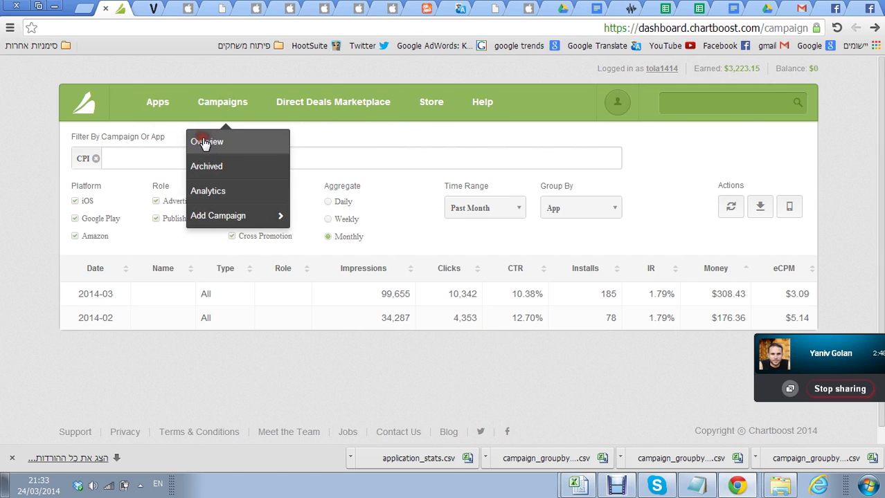
scroll(256, 242, "down", 3)
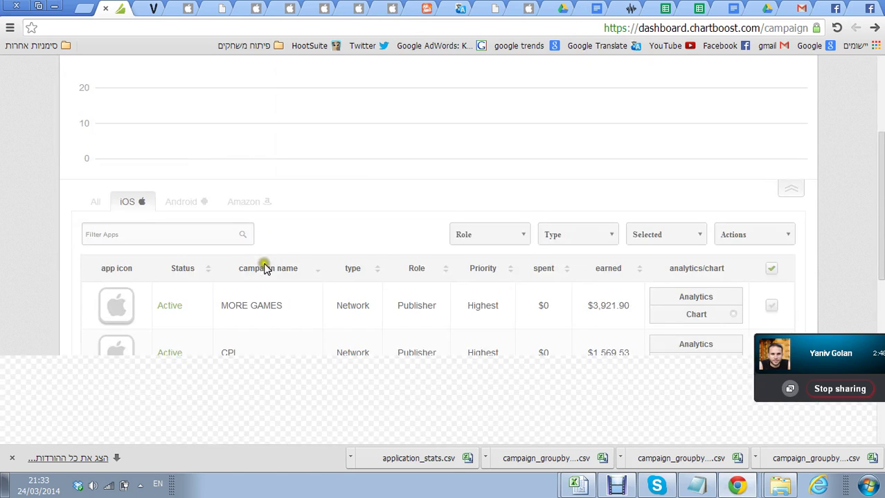
left_click(228, 356)
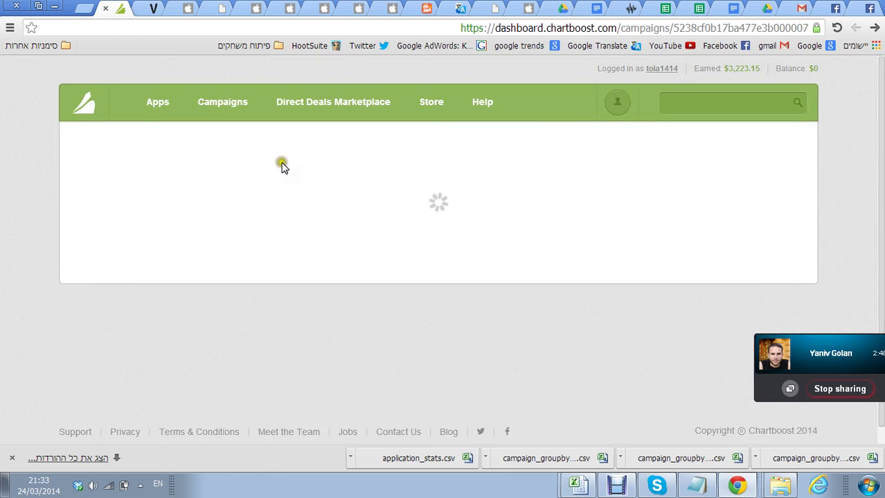
Show the campaign's App Filtering settings and focus the app-name search box
left_click(312, 162)
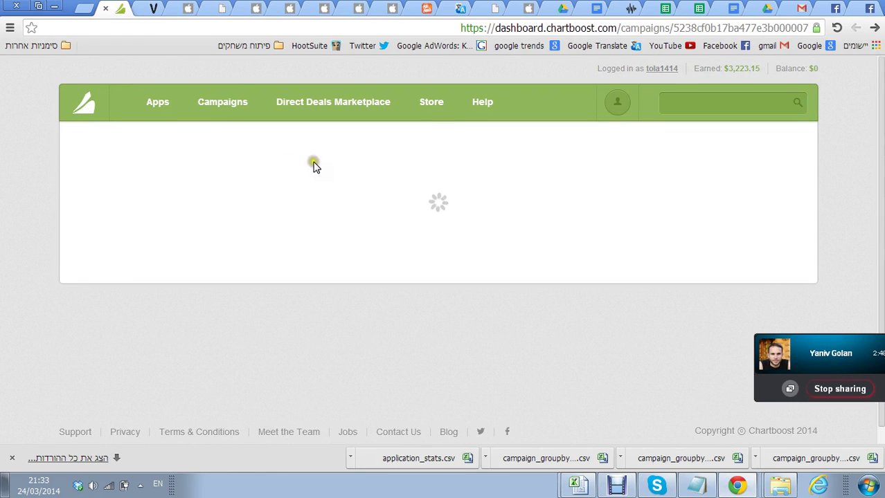
left_click(332, 162)
left_click(351, 159)
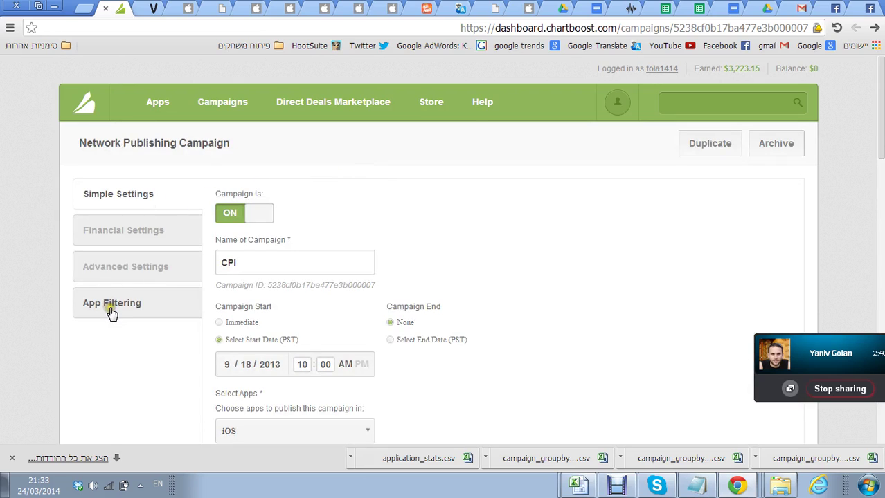
left_click(112, 312)
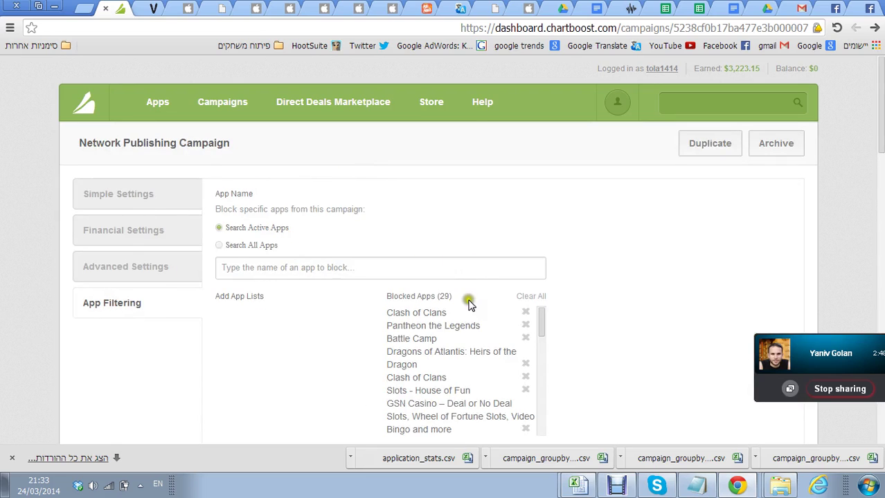
left_click_drag(542, 320, 537, 297)
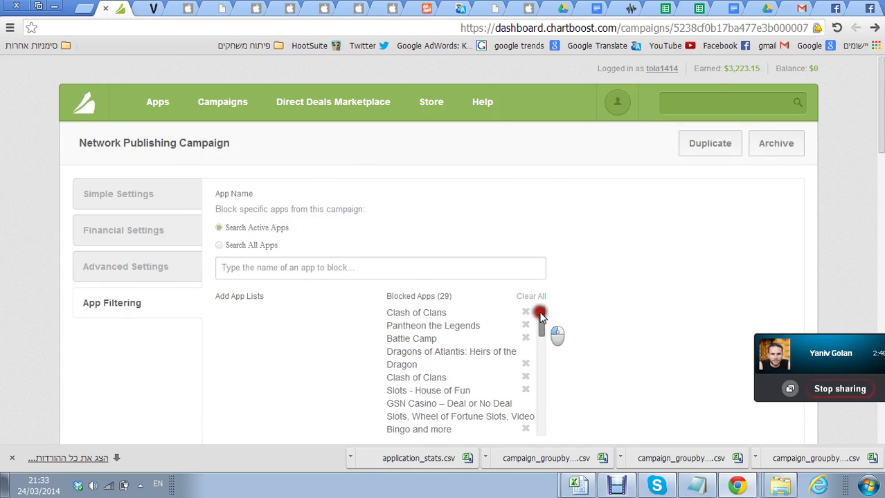
left_click(362, 269)
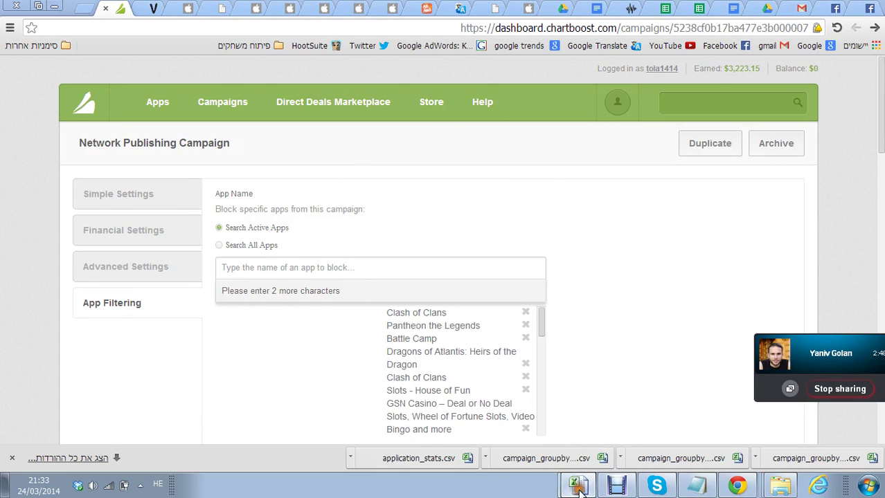
Back in Excel, select the full 'Galaxy Empire- iOS' text in cell A69
left_click(579, 485)
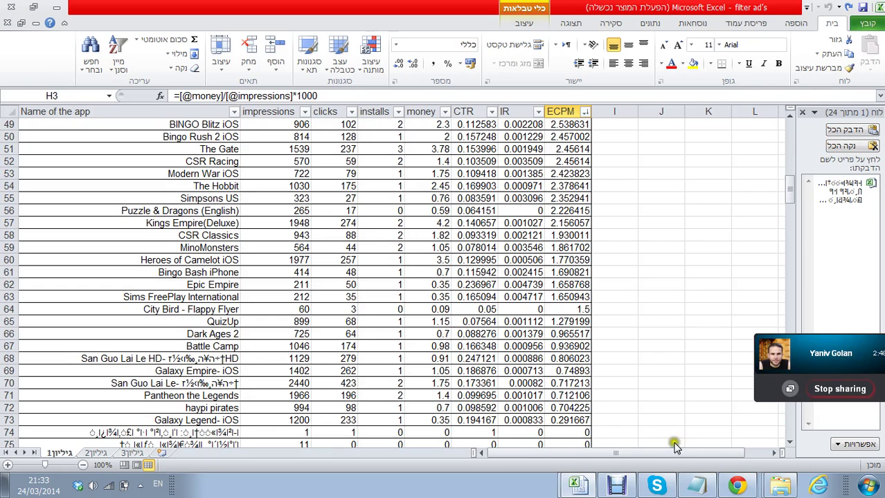
left_click(190, 371)
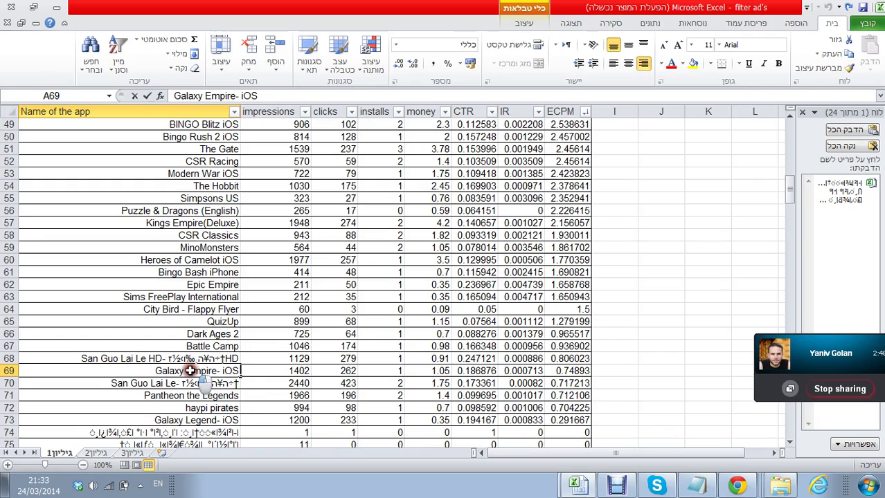
double_click(190, 371)
left_click_drag(157, 373, 239, 372)
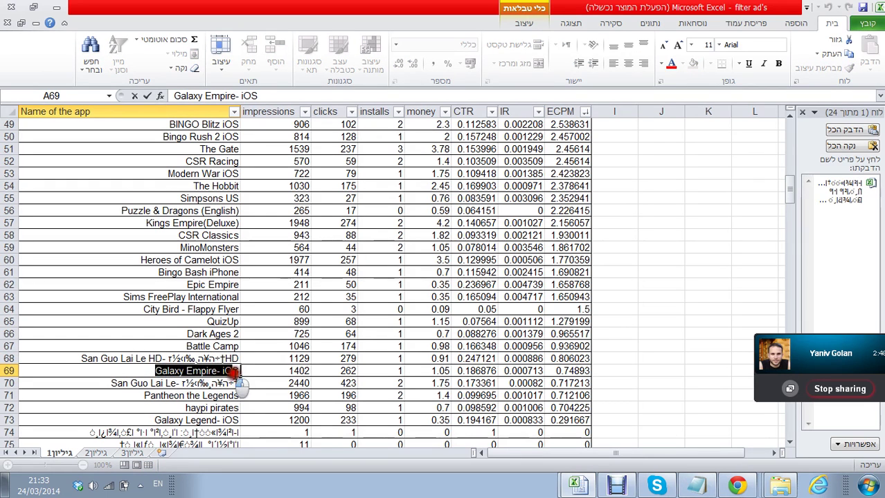
Copy 'Galaxy Empire- iOS' and block Galaxy Empire iOS in the campaign's App Filtering
key("ctrl+c")
left_click(737, 487)
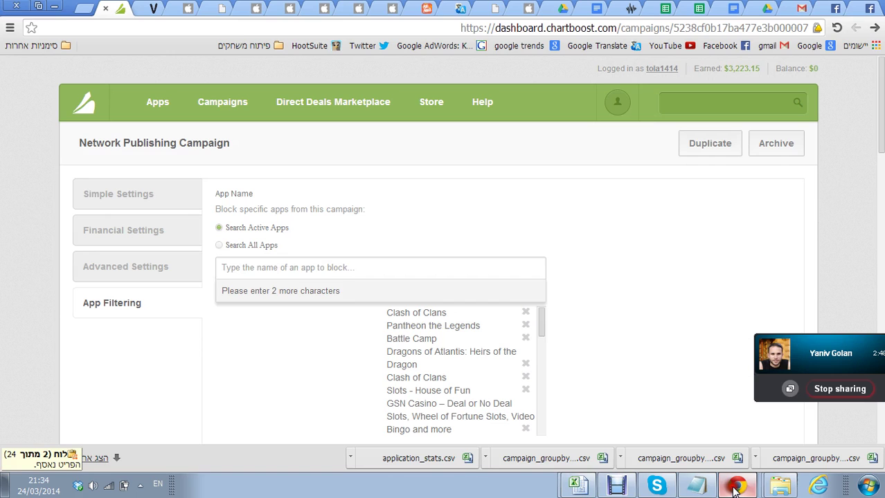
key("ctrl+v")
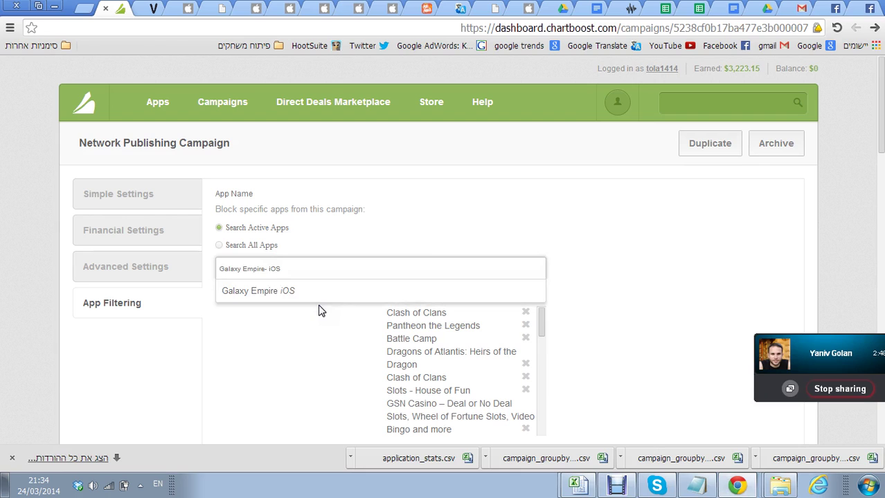
left_click(282, 291)
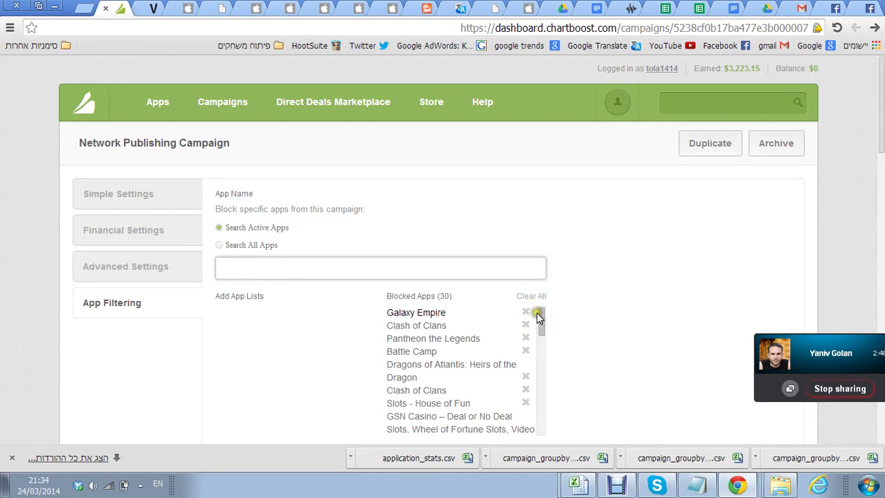
Unblock the Clash of Clans entries, leaving 17 blocked apps, then return to Excel
mouse_move(541, 324)
left_mouse_down()
mouse_move(530, 408)
mouse_move(520, 408)
mouse_move(526, 391)
left_mouse_up()
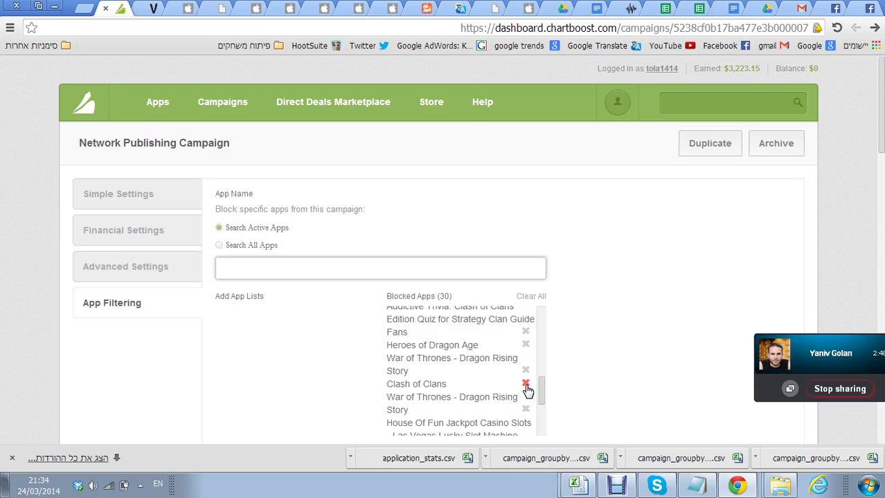
left_click(526, 385)
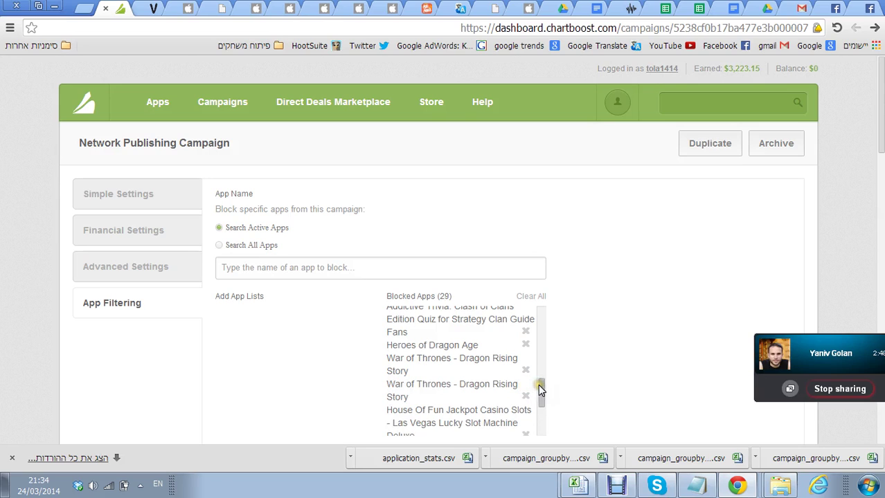
left_click_drag(540, 389, 541, 410)
left_click(524, 372)
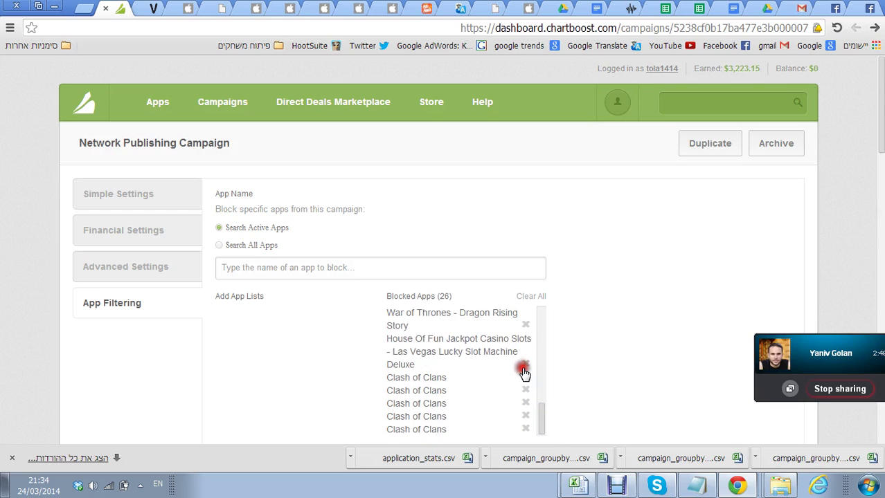
left_click(526, 381)
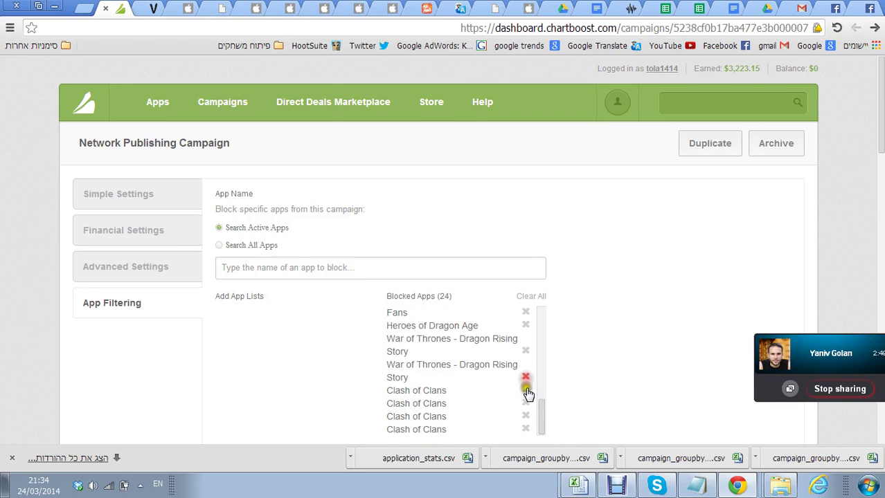
left_click(525, 380)
left_click(524, 404)
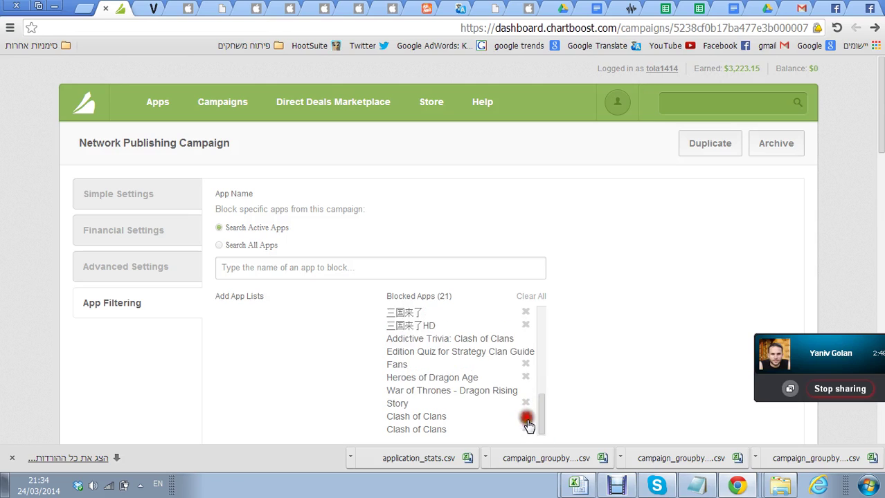
left_click(526, 429)
left_click(526, 430)
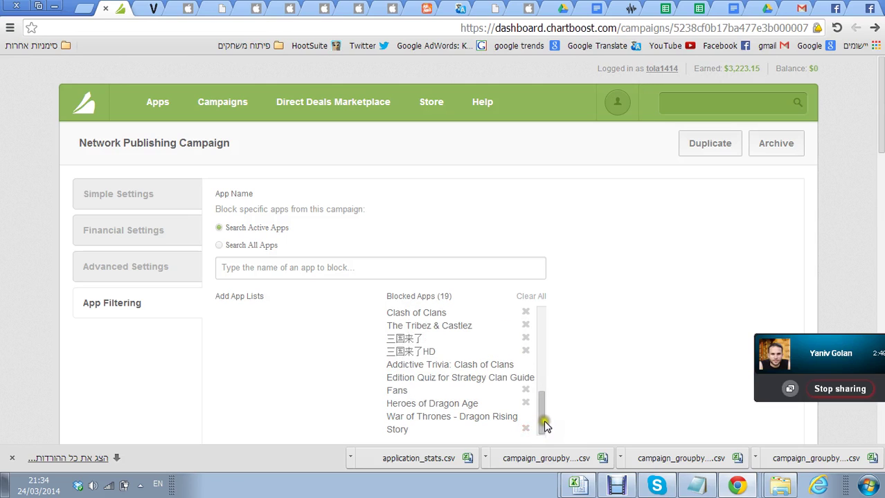
left_click_drag(542, 423, 542, 417)
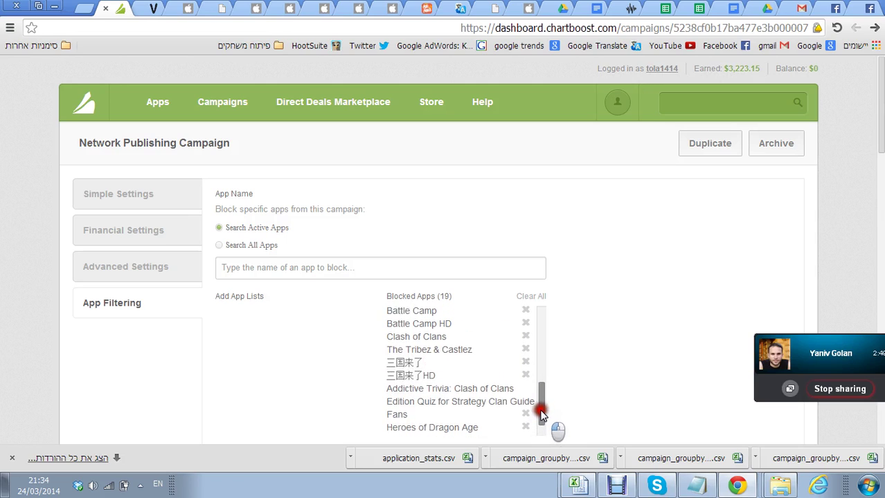
left_click_drag(543, 418, 543, 377)
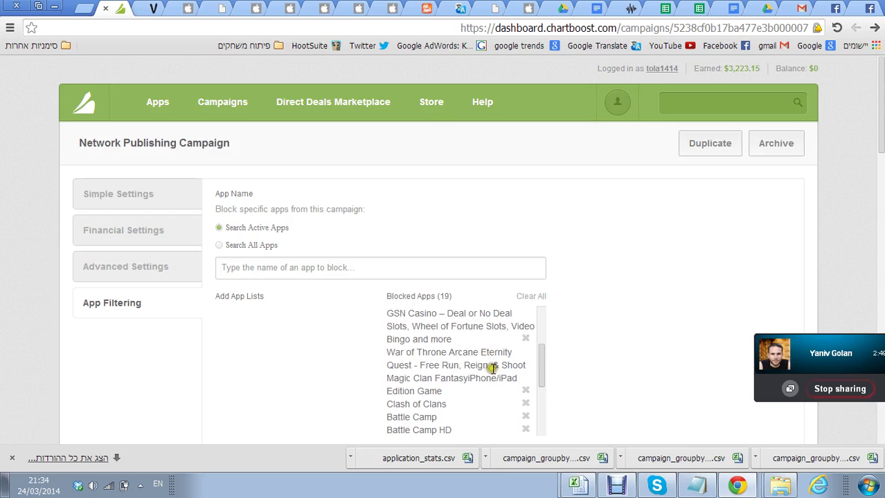
left_click_drag(540, 371, 541, 345)
left_click(526, 362)
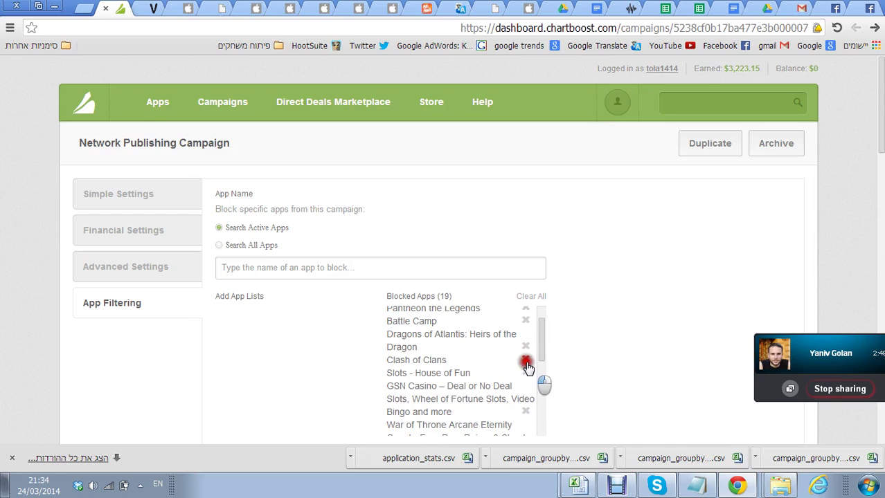
left_click_drag(542, 346, 543, 334)
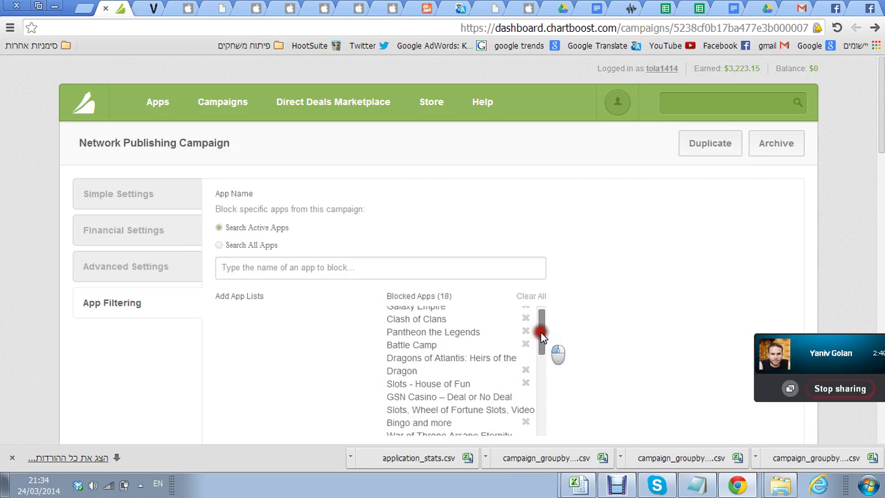
left_click(525, 326)
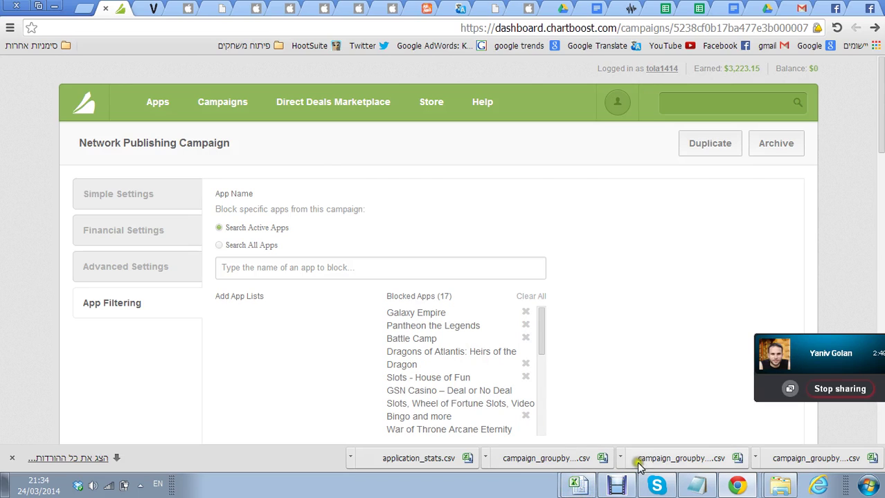
left_click(579, 486)
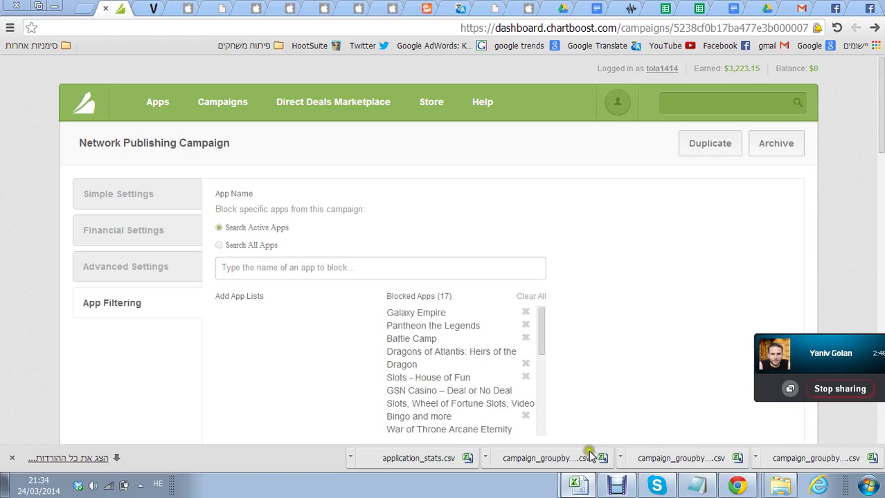
key("alt+Tab")
scroll(344, 298, "up", 4)
scroll(344, 298, "up", 4)
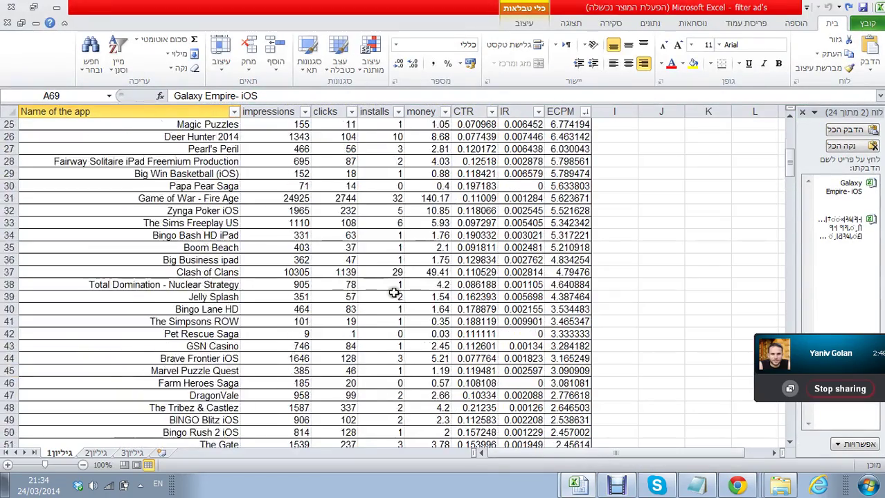
scroll(344, 298, "up", 8)
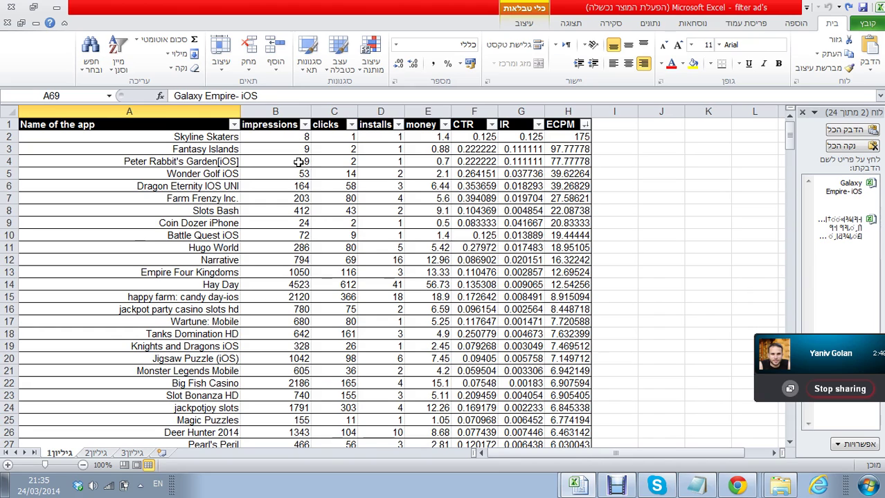
Sort the app table by impressions, Largest to Smallest, with Game of War - Fire Age (24,925) on top
left_click(291, 124)
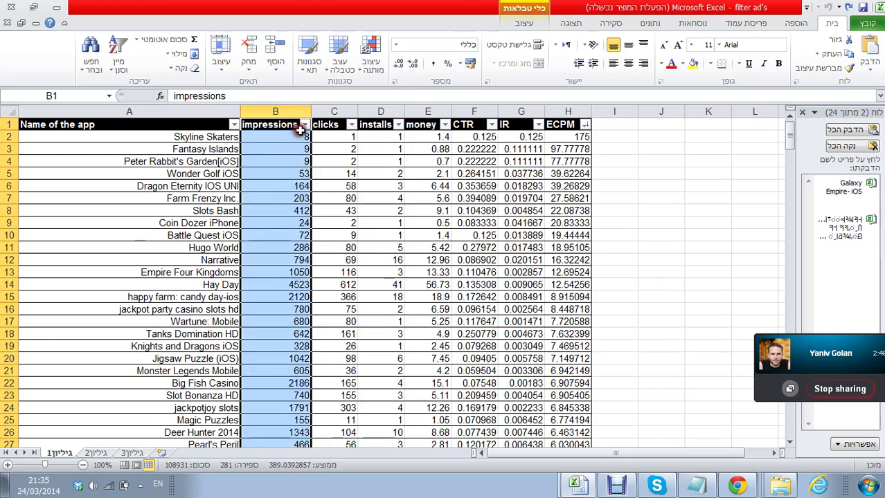
left_click(305, 125)
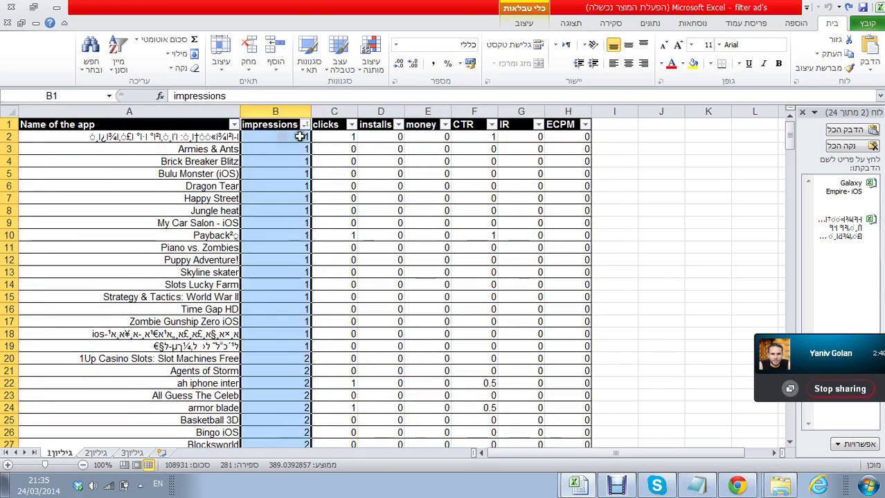
left_click(302, 136)
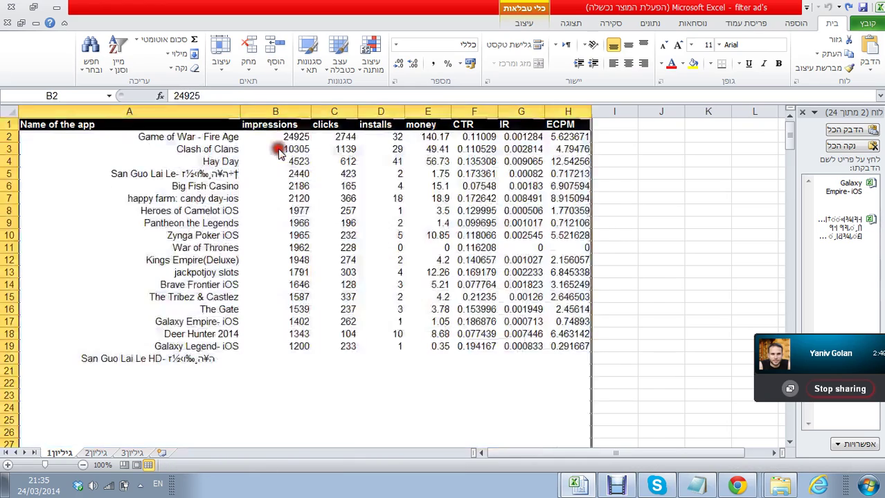
left_click(298, 152)
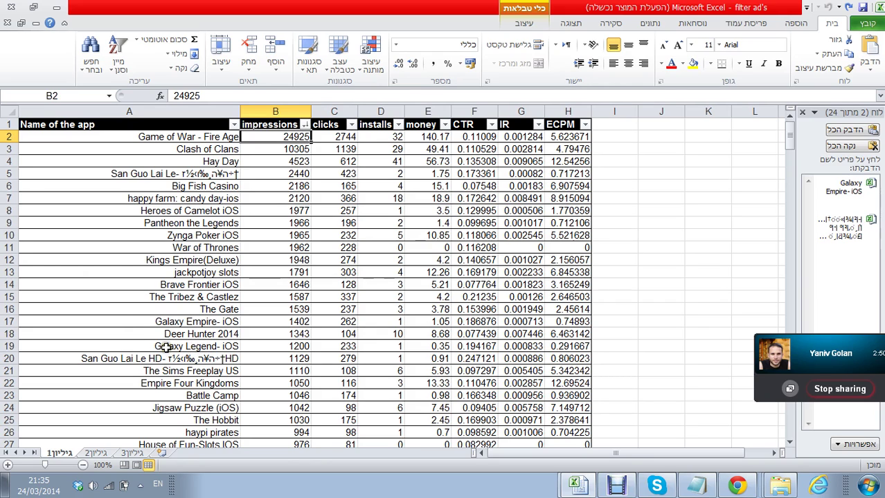
Copy the 'Galaxy Legend- iOS' name text from cell A19
double_click(165, 348)
left_click_drag(153, 346, 238, 347)
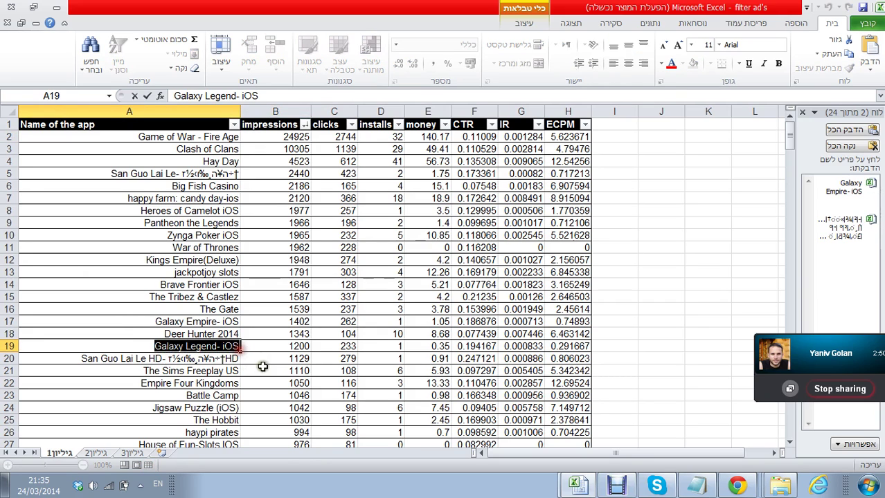
key("ctrl+c")
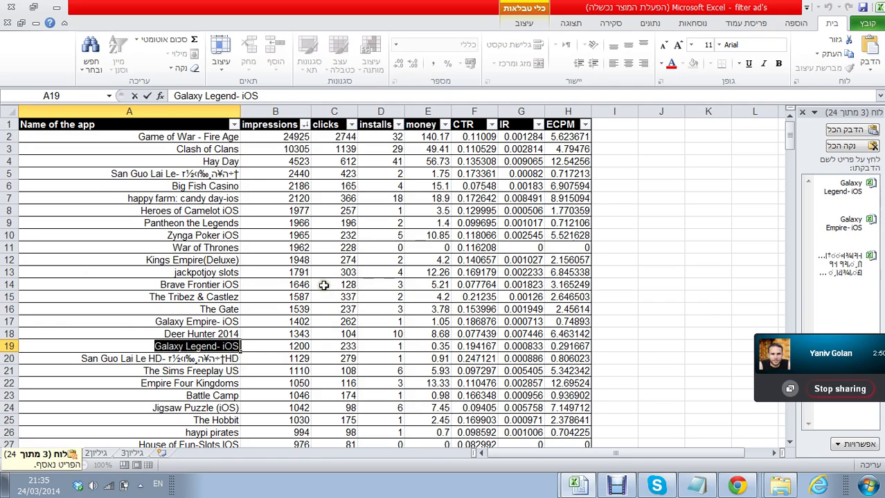